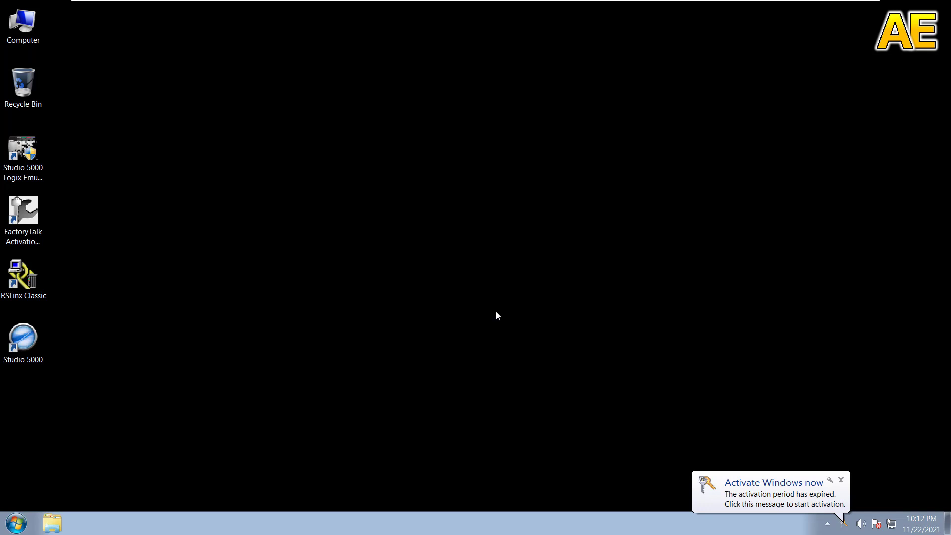
# Dismiss the Windows activation notice and launch Studio 5000 to start a new project
pyautogui.click(841, 480)
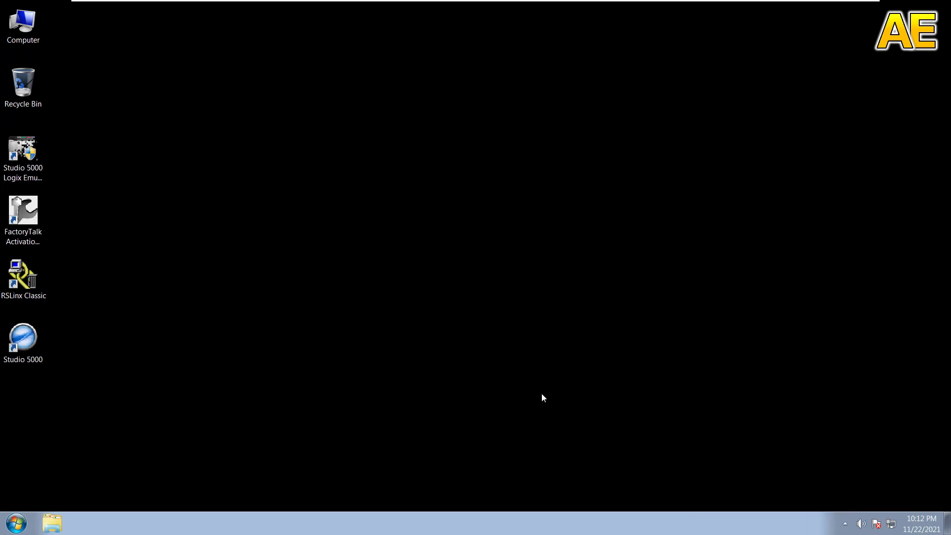
pyautogui.doubleClick(38, 342)
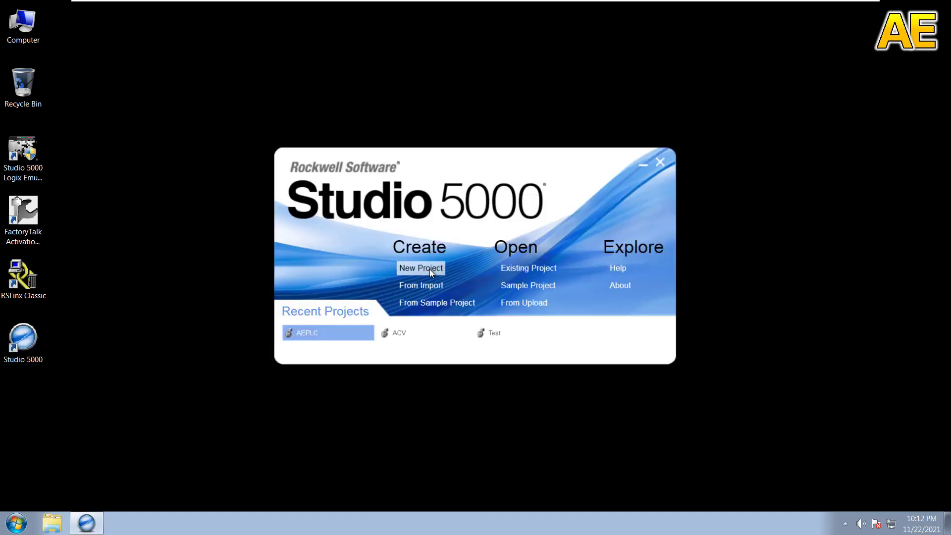
pyautogui.click(429, 269)
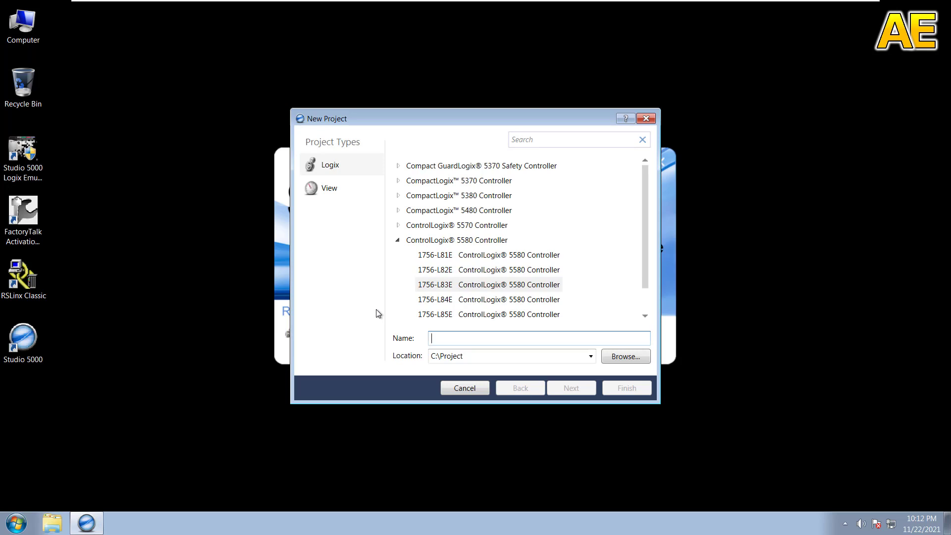
# Create a Logix project named EthernetIO for the 1756-L83E ControlLogix 5580 controller
pyautogui.click(436, 286)
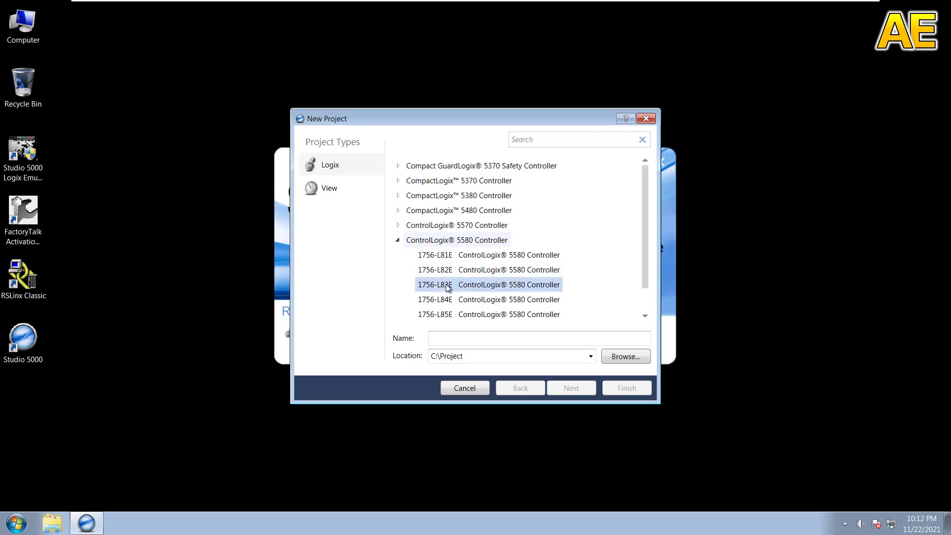
pyautogui.click(480, 340)
pyautogui.write('E')
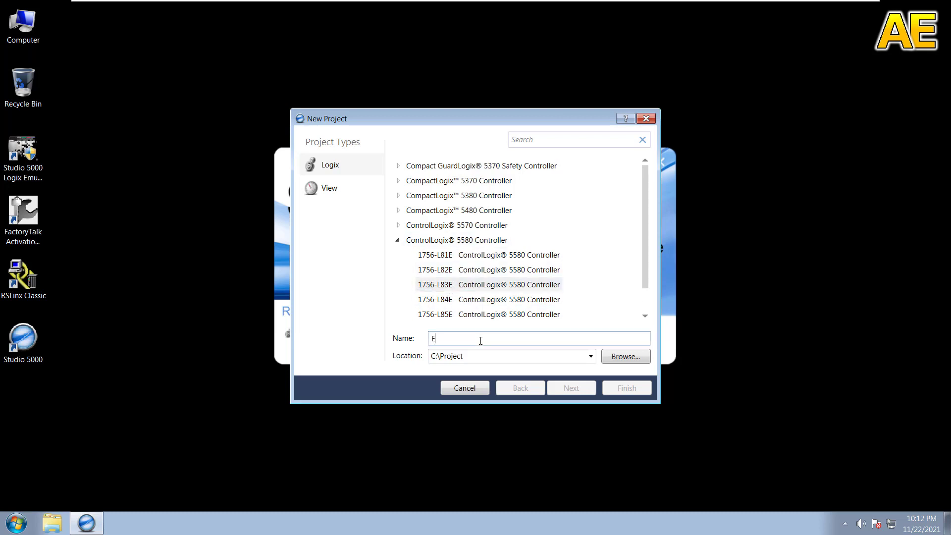
pyautogui.write('thernetIO')
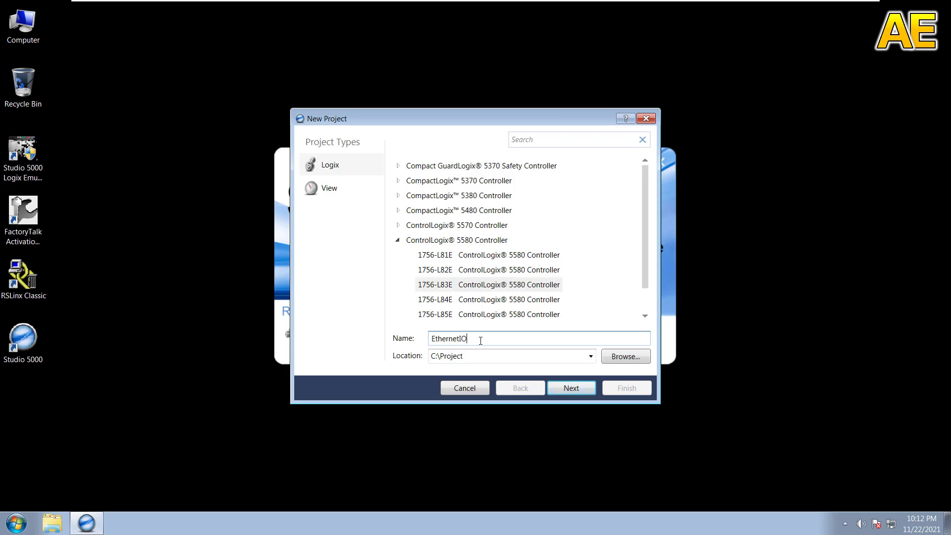
pyautogui.click(565, 385)
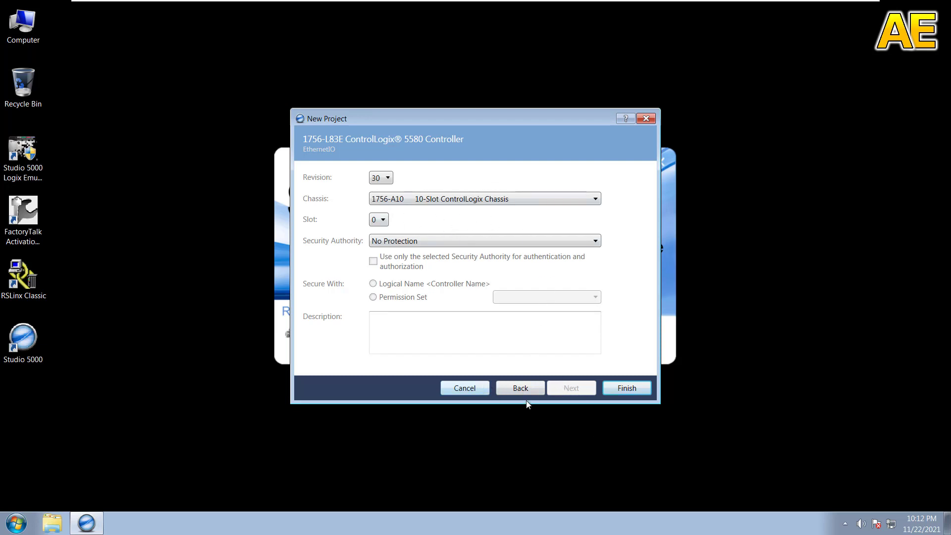
pyautogui.click(627, 389)
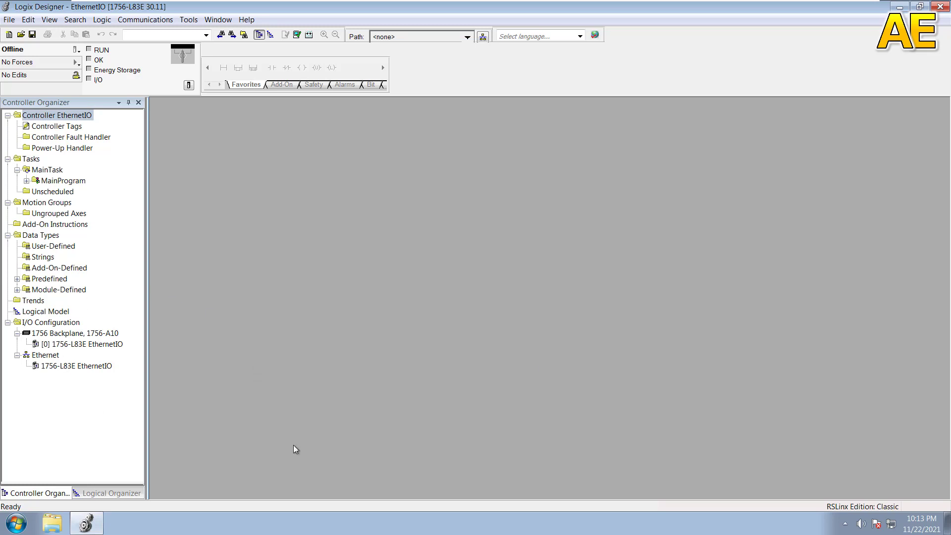
# Search the module catalog for EN2T and start a new 1756-EN2T Ethernet bridge on the 1756 backplane
pyautogui.rightClick(83, 335)
pyautogui.click(100, 343)
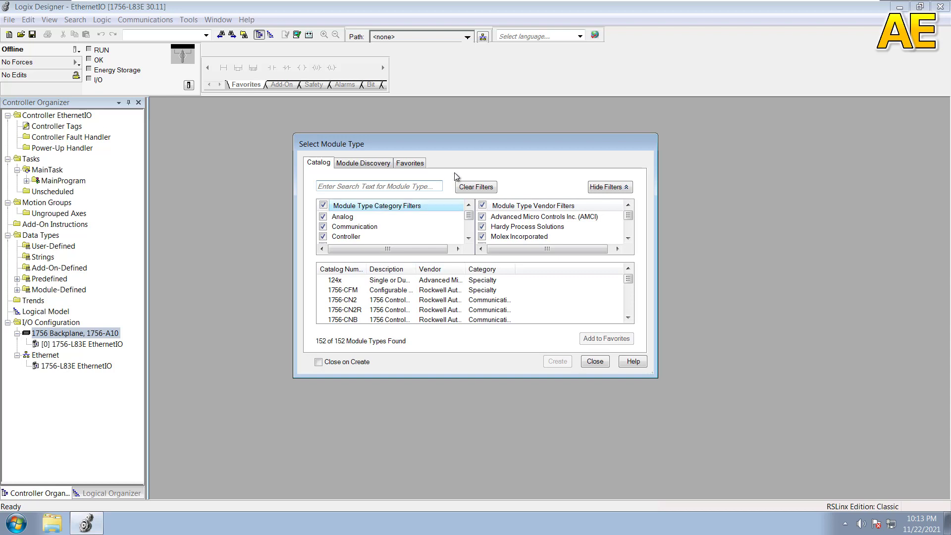
pyautogui.click(401, 183)
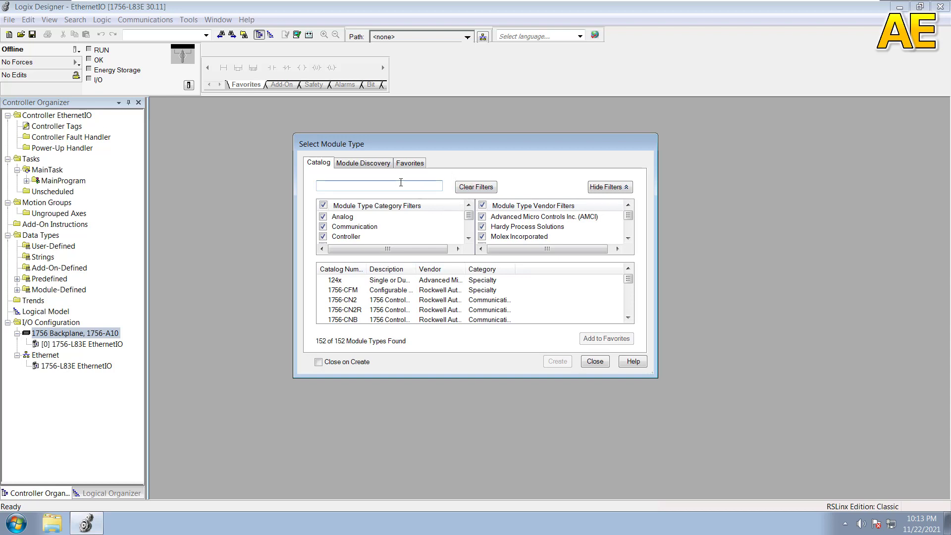
pyautogui.write('EN2T')
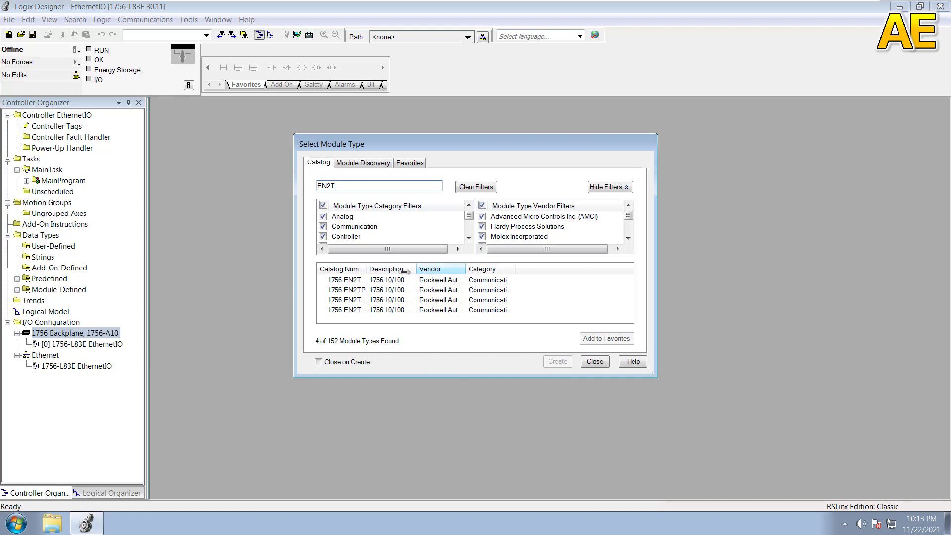
pyautogui.click(362, 281)
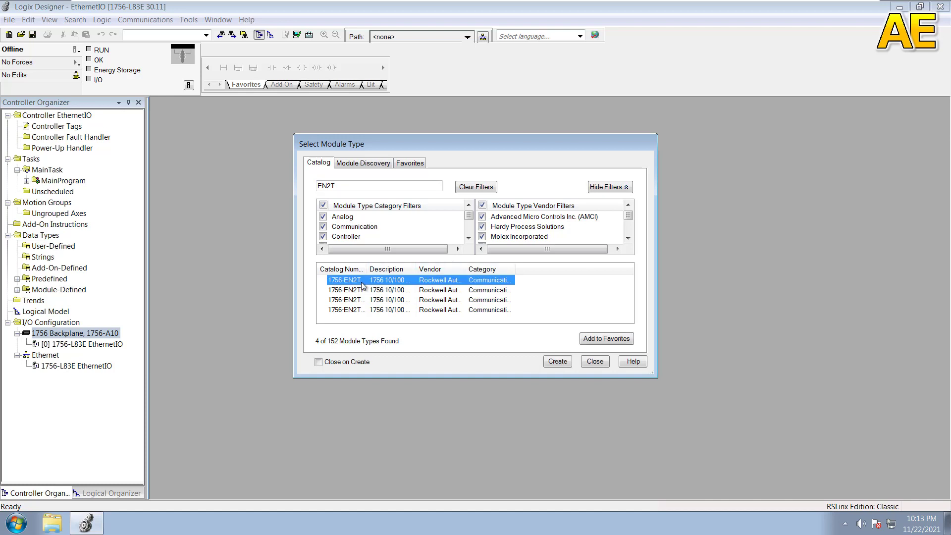
pyautogui.click(564, 362)
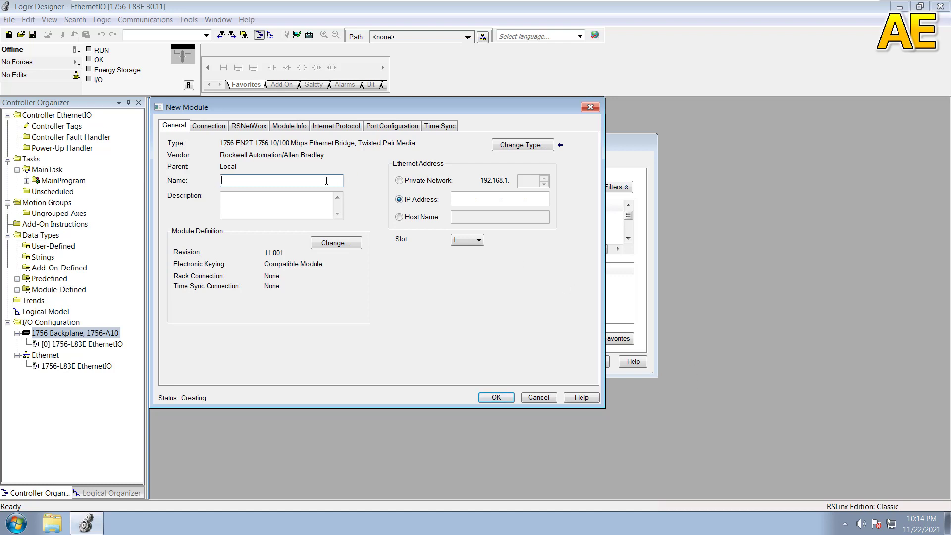
# Name the bridge LocalEthernet, describe it as Local Ethernet, give it a private network address, and finish adding it
pyautogui.write('LocalEther')
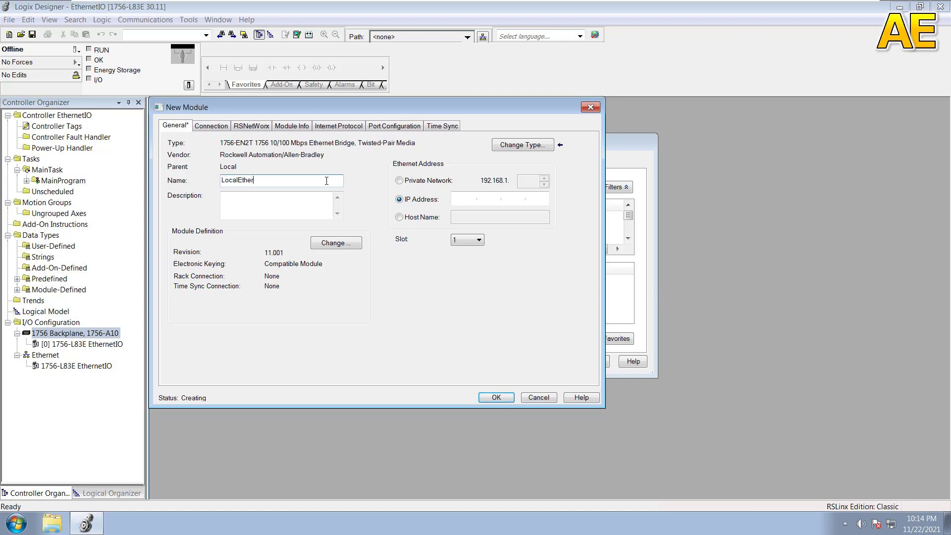
pyautogui.write('net')
pyautogui.click(267, 209)
pyautogui.write('Local Ethernet')
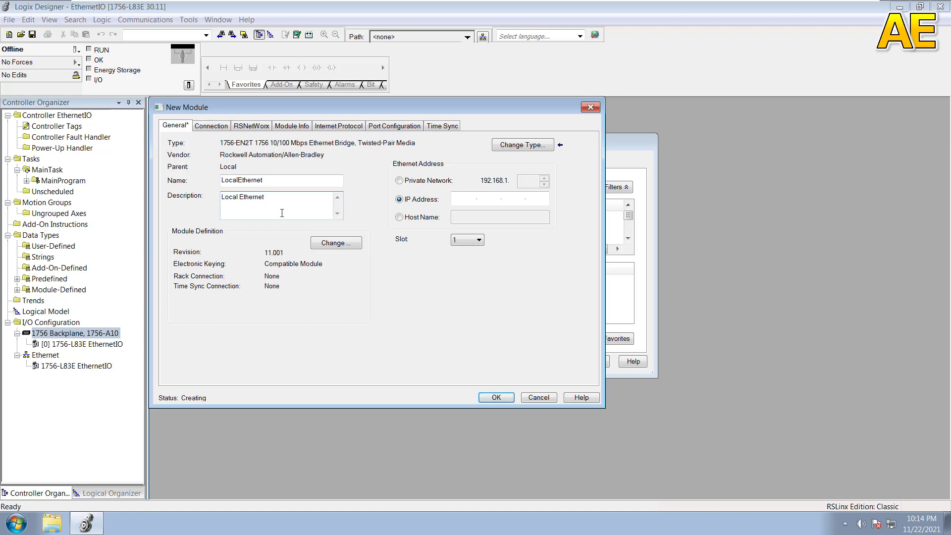
pyautogui.click(423, 182)
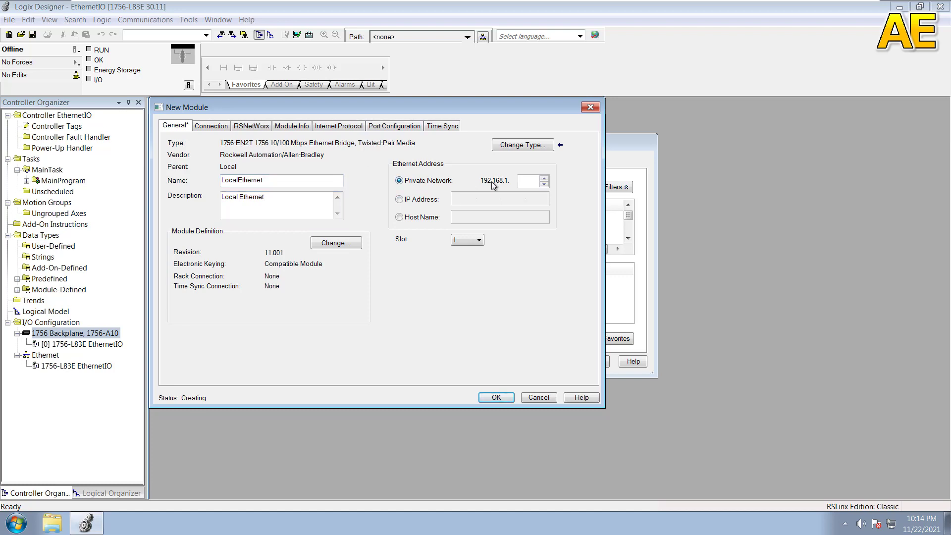
pyautogui.click(529, 182)
pyautogui.click(492, 399)
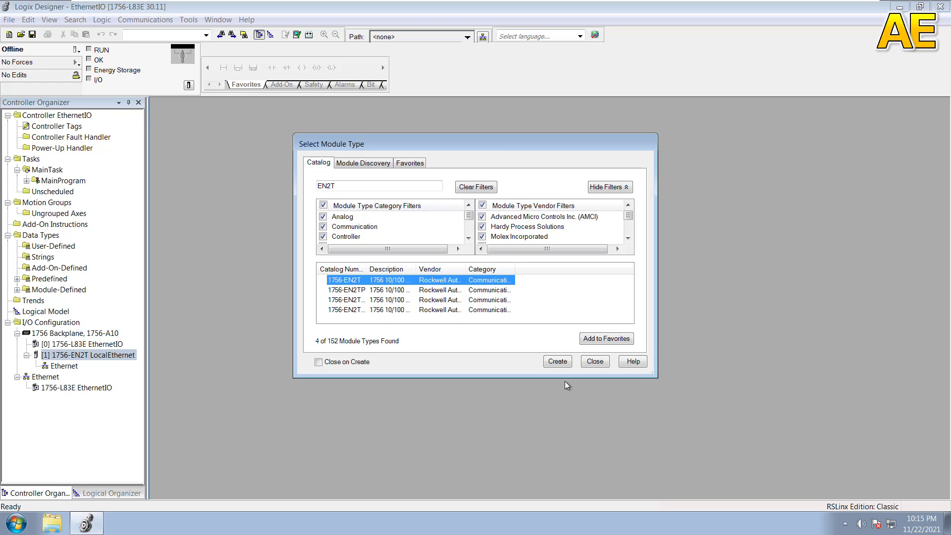
pyautogui.click(596, 362)
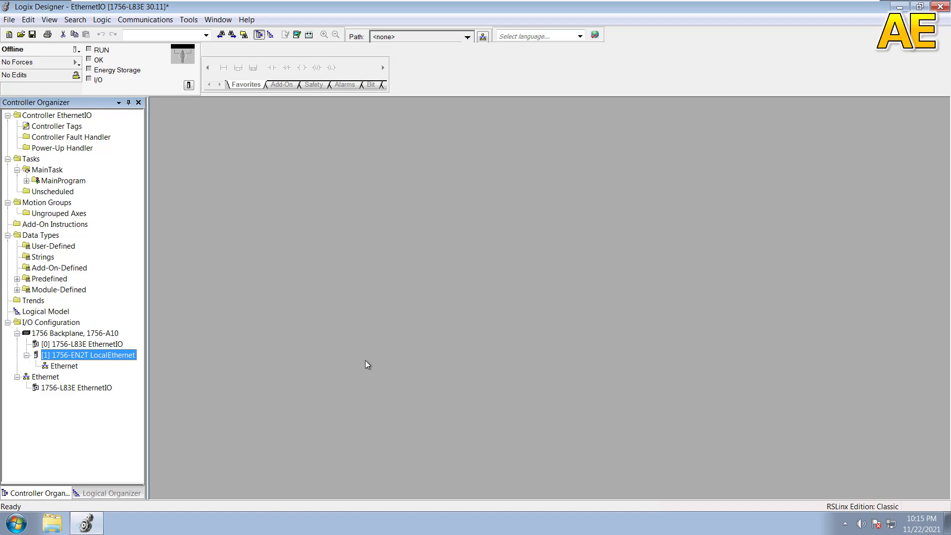
# Search the catalog for AENT and start a new 1794-AENT adapter on the Ethernet network under the LocalEthernet bridge
pyautogui.click(74, 365)
pyautogui.rightClick(74, 366)
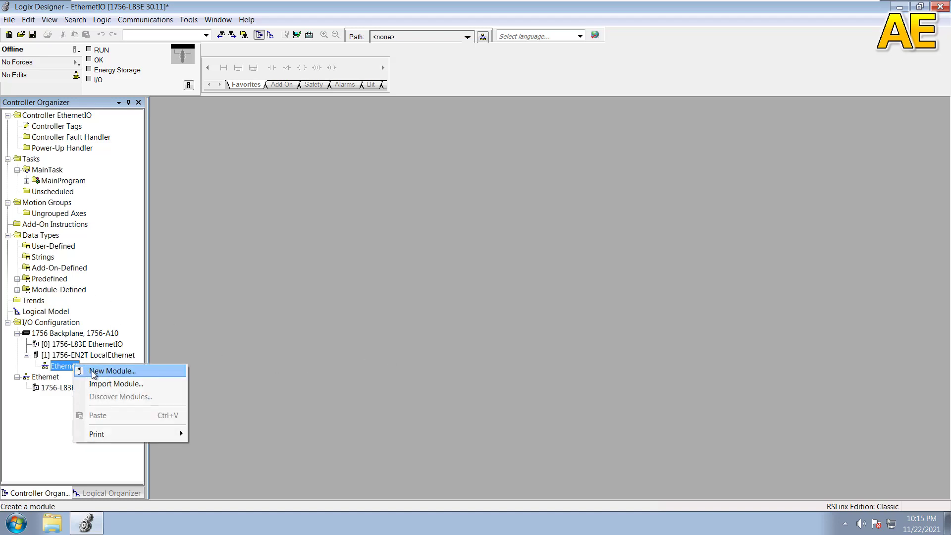
pyautogui.click(93, 372)
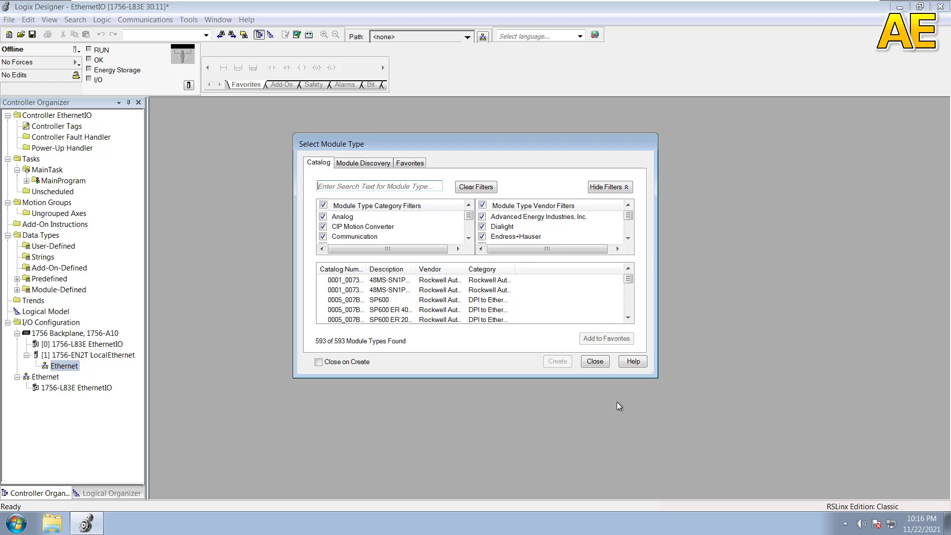
pyautogui.click(391, 188)
pyautogui.write('AENT')
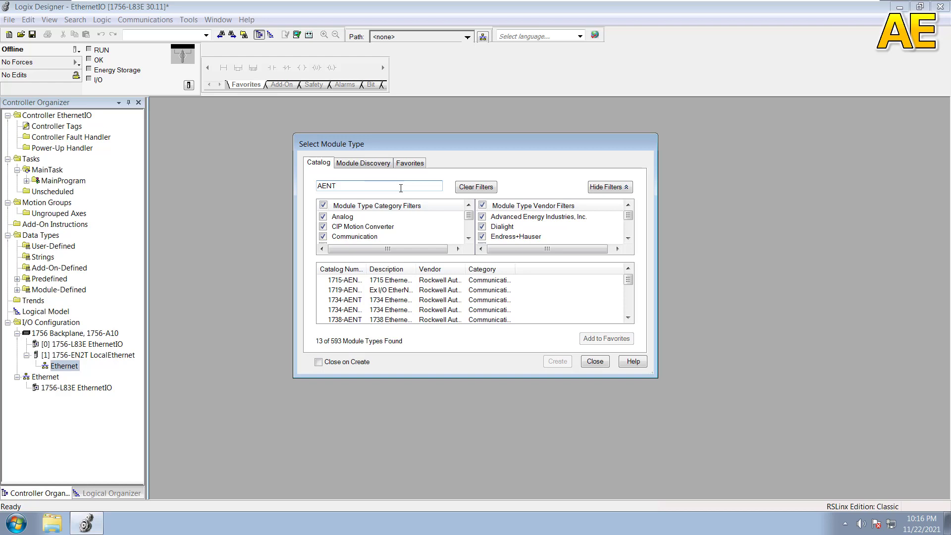
pyautogui.doubleClick(367, 269)
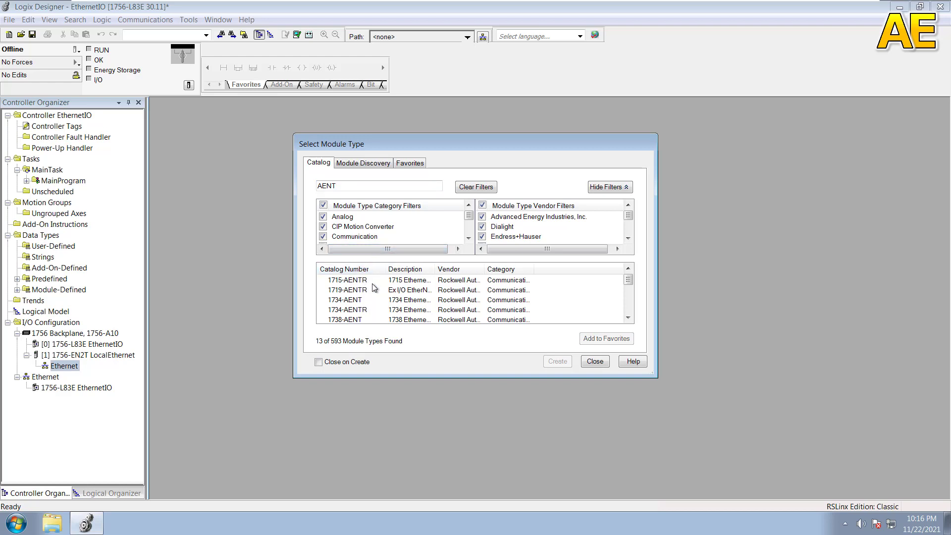
pyautogui.click(367, 303)
pyautogui.scroll(-2, 367, 303)
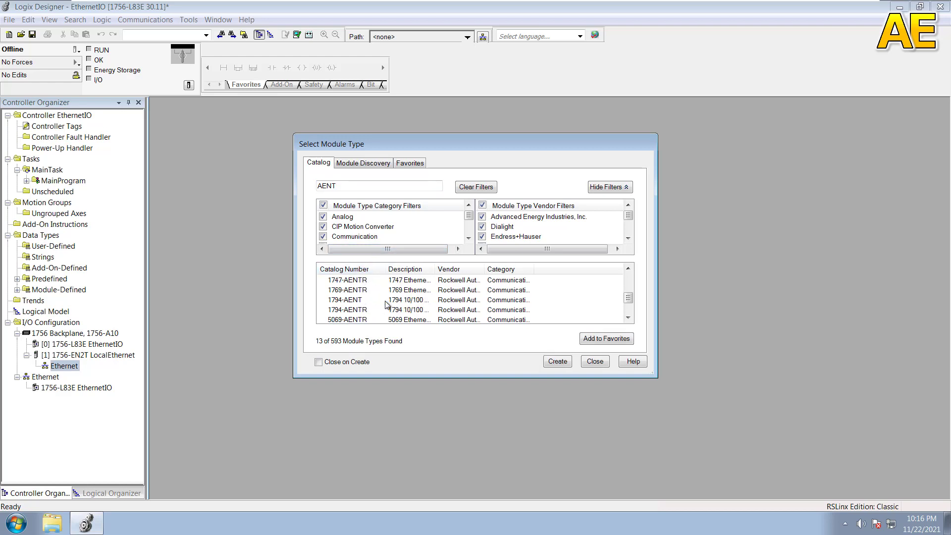
pyautogui.click(355, 303)
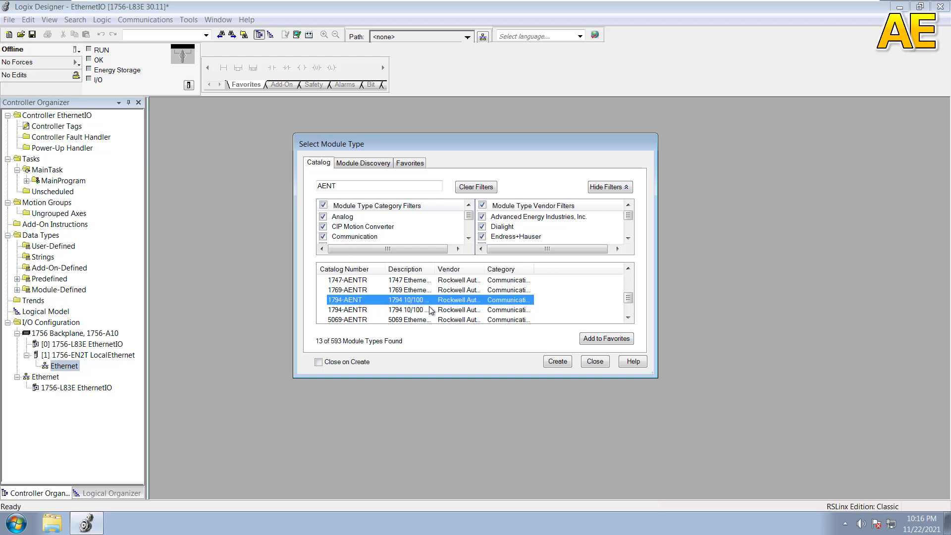
pyautogui.click(558, 362)
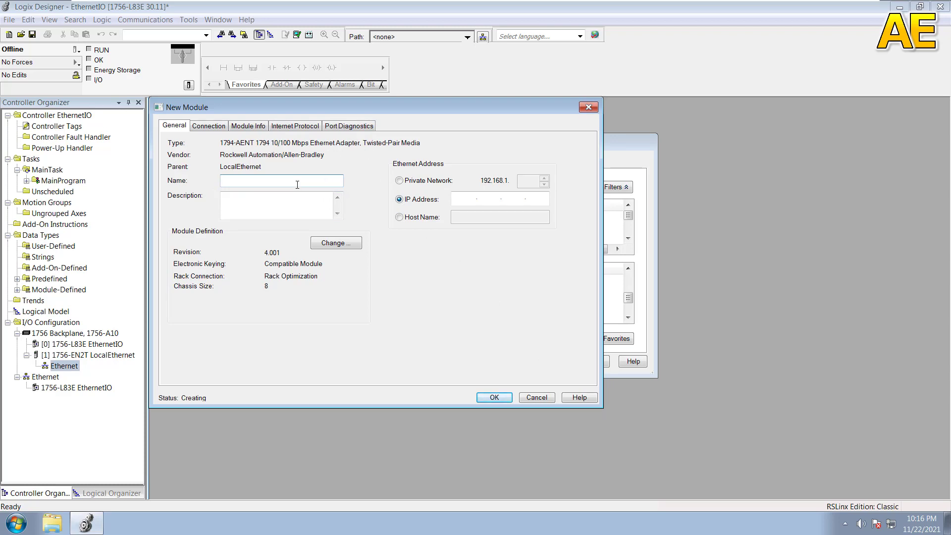
# Name the adapter EthernetAdapter1, describe it as Ethernet Adapter, and set its private network address to 192.168.1.112
pyautogui.write('EthernetAda')
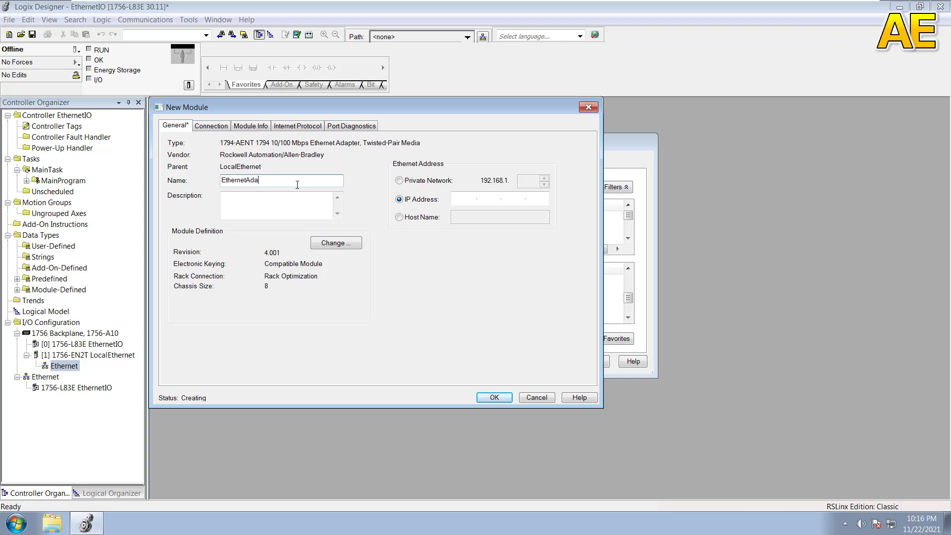
pyautogui.write('pter1')
pyautogui.write('Ethernete')
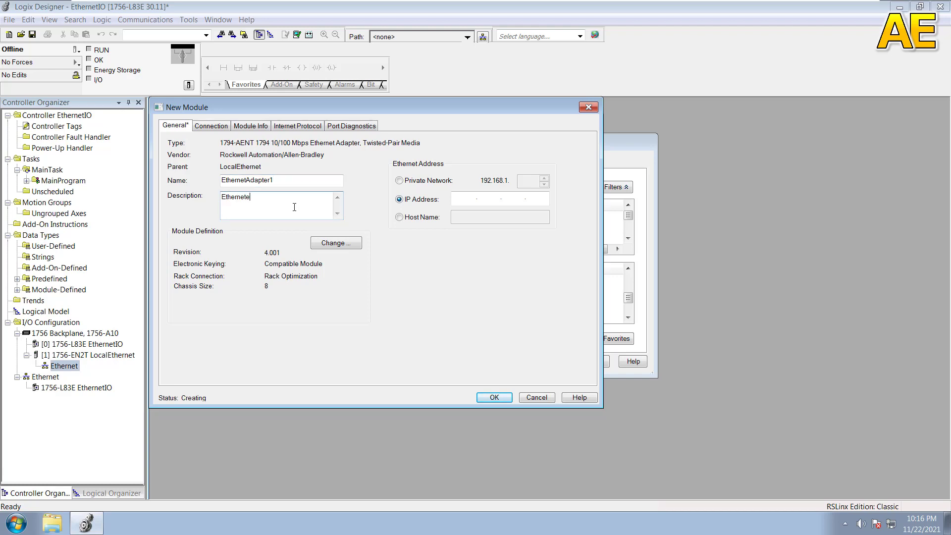
pyautogui.press('BackSpace')
pyautogui.write('Adapter')
pyautogui.click(451, 181)
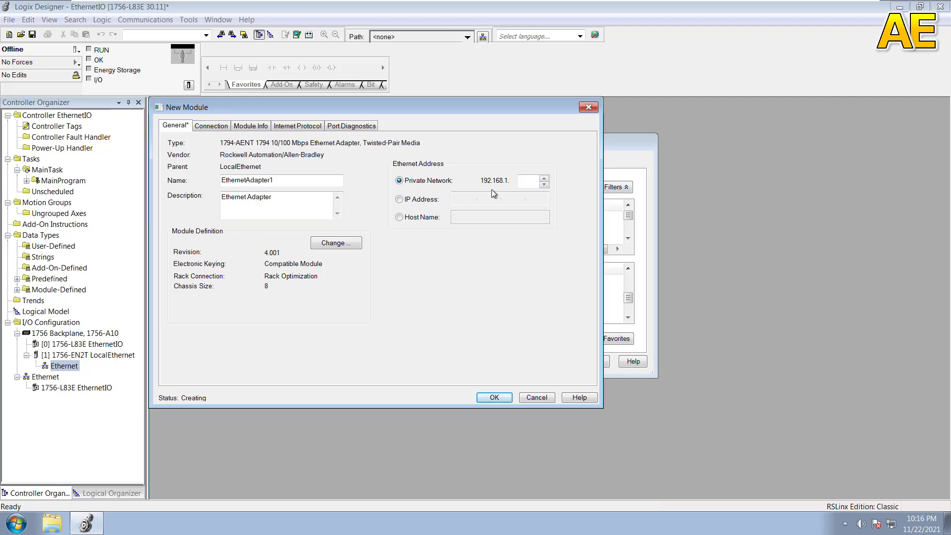
pyautogui.click(536, 182)
# Set the adapter's rack connection to None with chassis size 8, and create the module
pyautogui.click(338, 245)
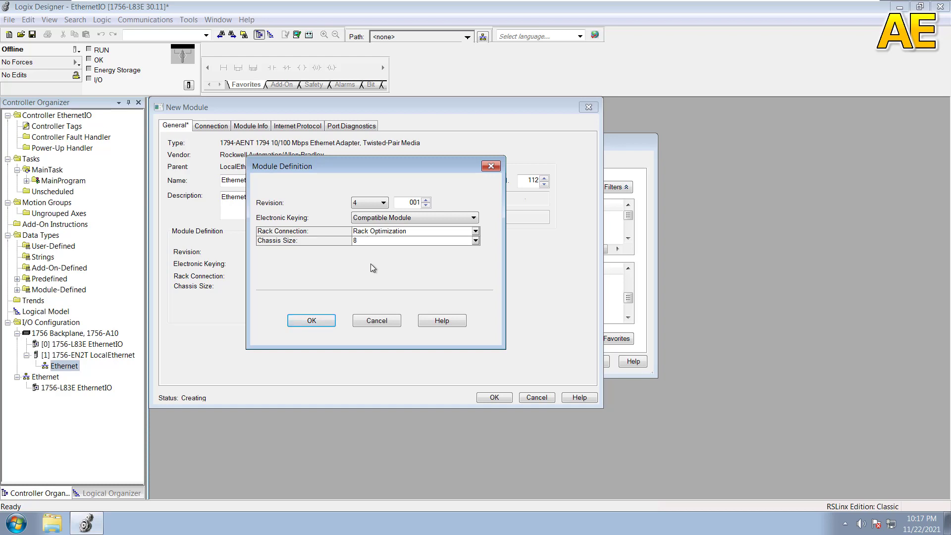
pyautogui.click(438, 231)
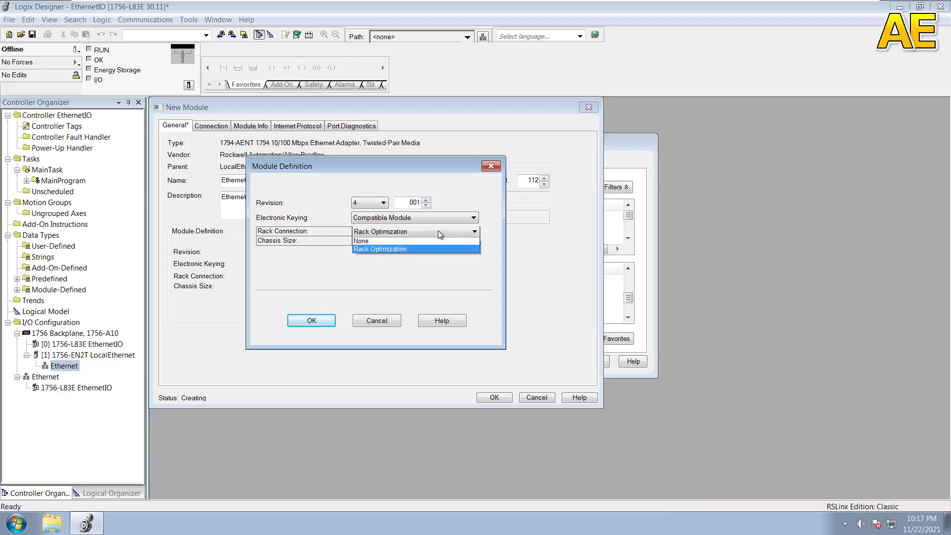
pyautogui.click(409, 242)
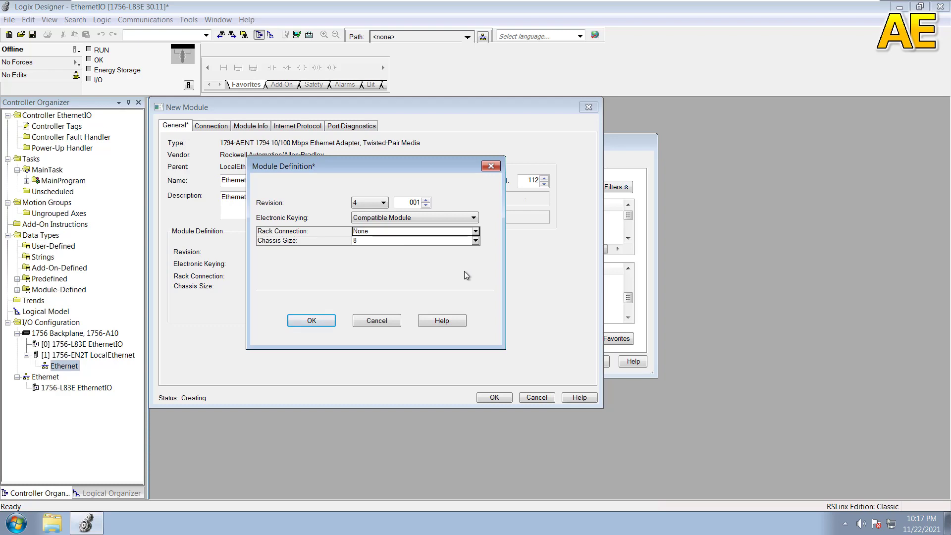
pyautogui.click(477, 241)
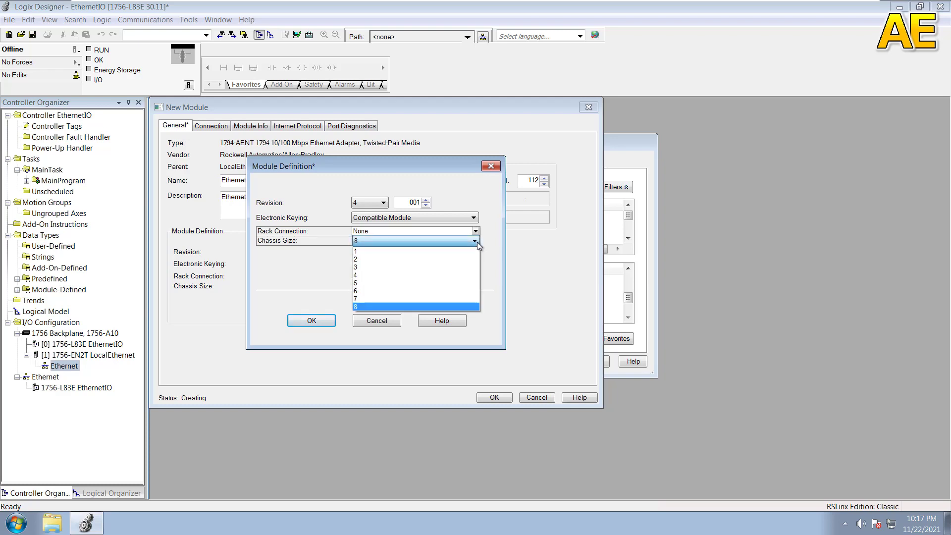
pyautogui.click(441, 307)
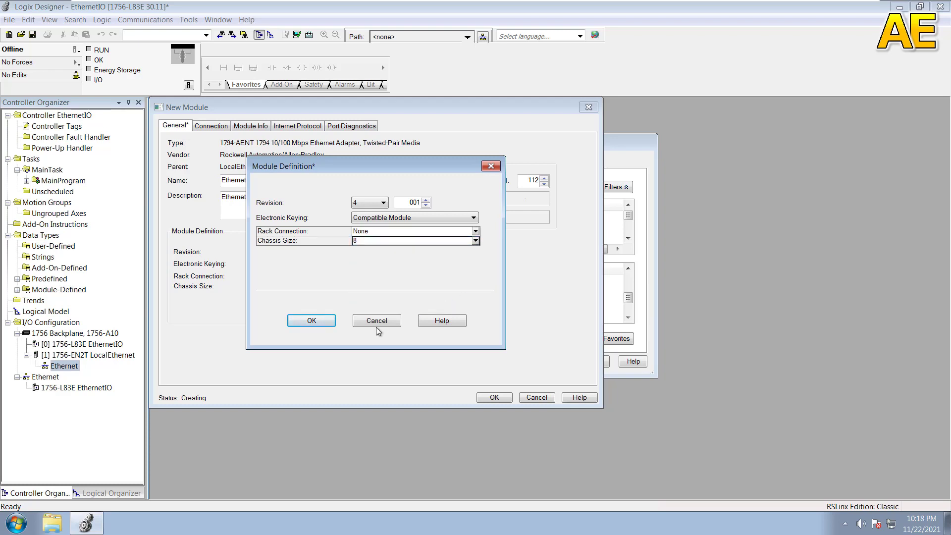
pyautogui.click(313, 320)
pyautogui.click(439, 291)
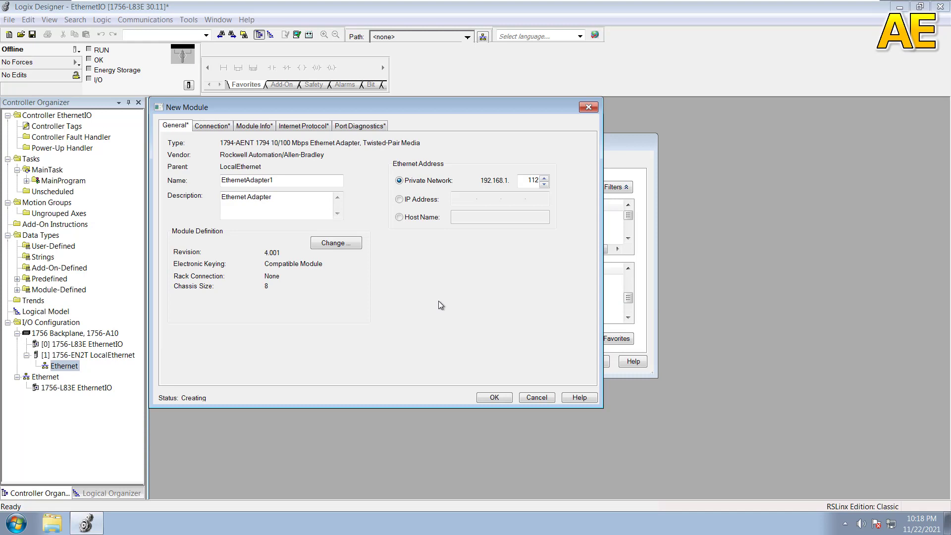
pyautogui.click(490, 396)
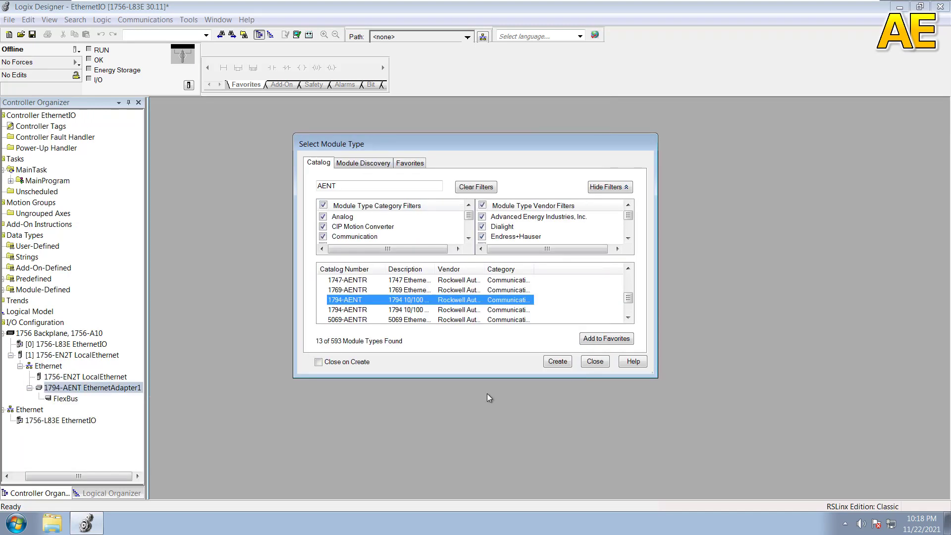
# Search the module catalog for IE12 and start a new 1794-IE12 analog input module on the FlexBus under EthernetAdapter1
pyautogui.click(595, 362)
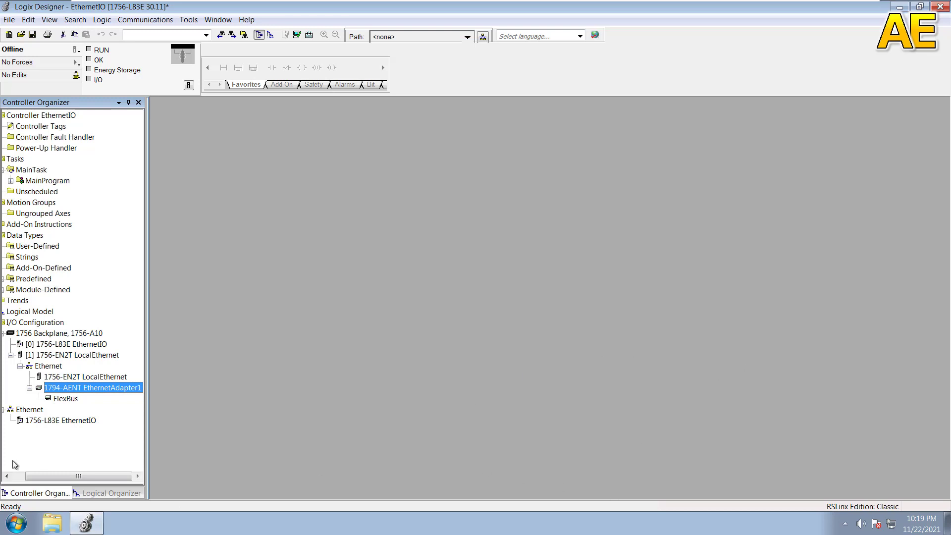
pyautogui.click(65, 399)
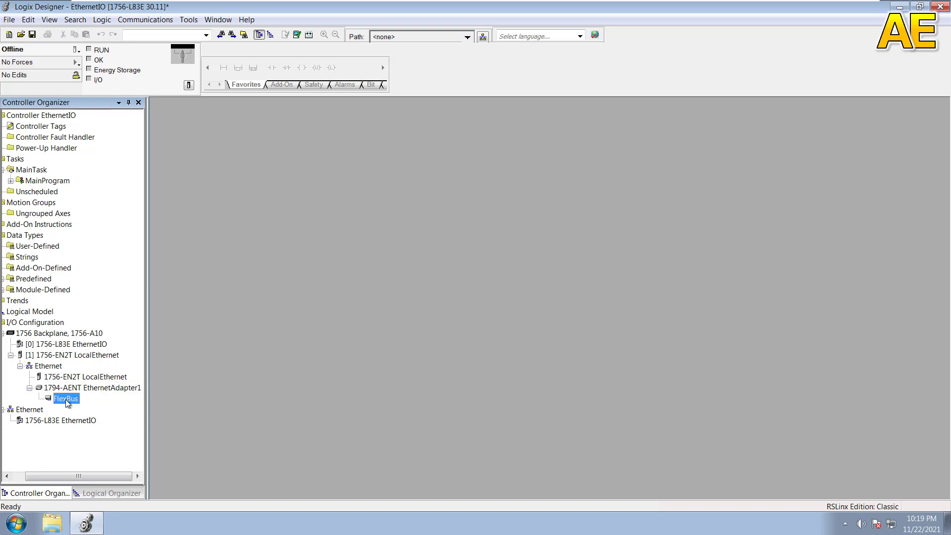
pyautogui.rightClick(67, 401)
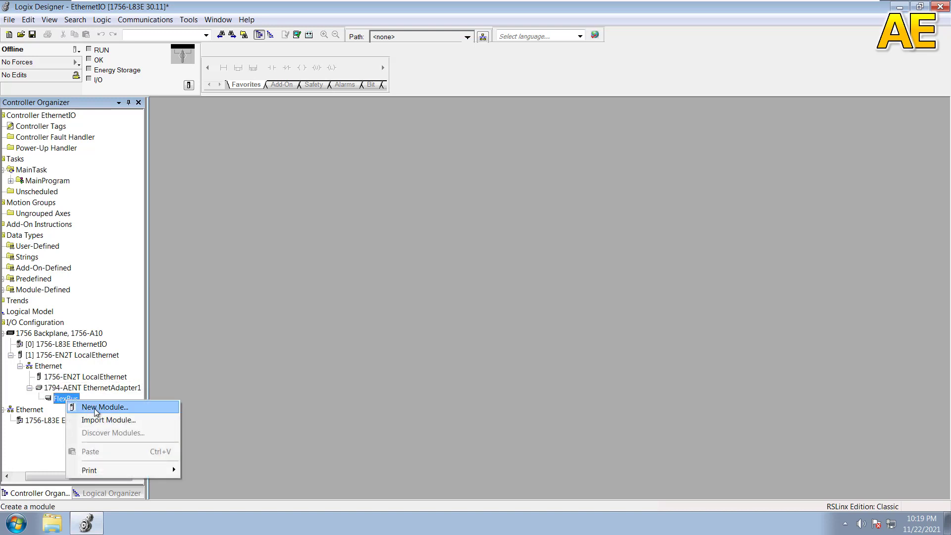
pyautogui.click(94, 407)
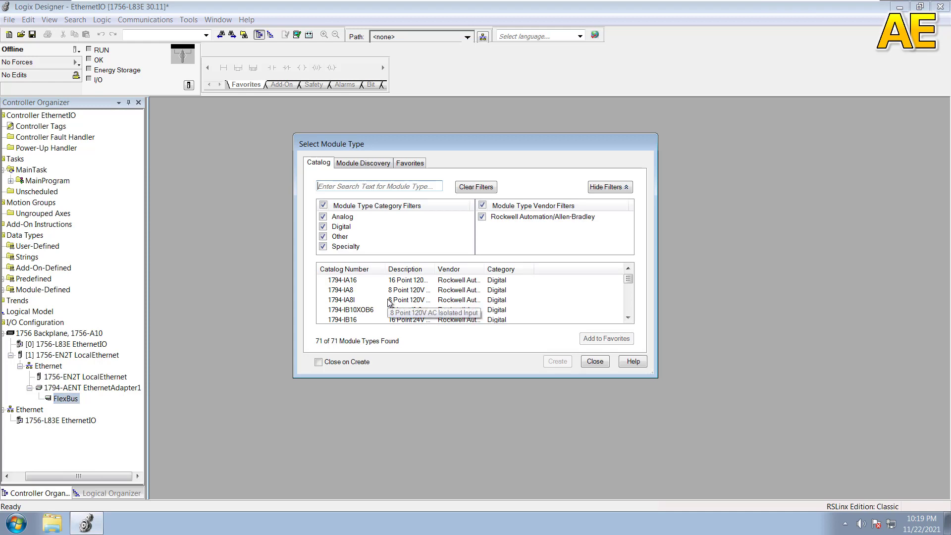
pyautogui.click(391, 187)
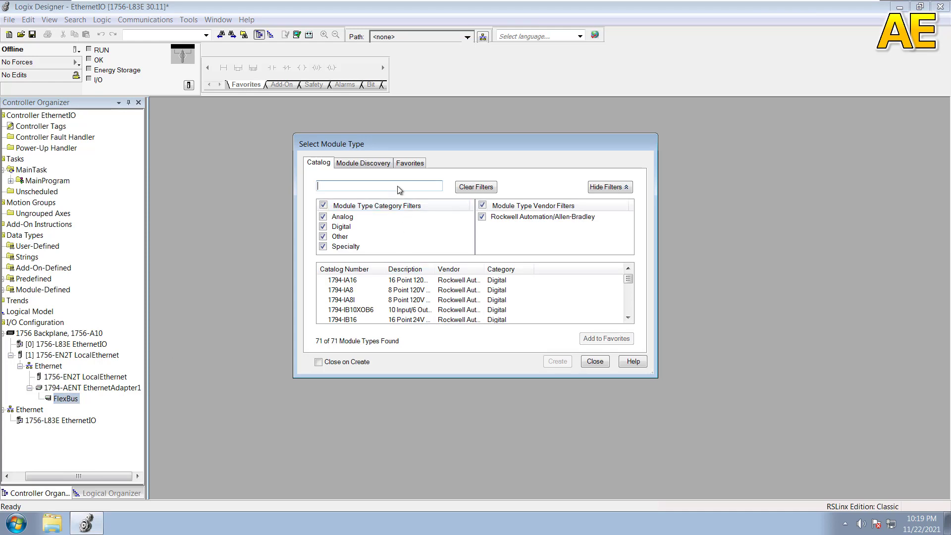
pyautogui.write('IE12')
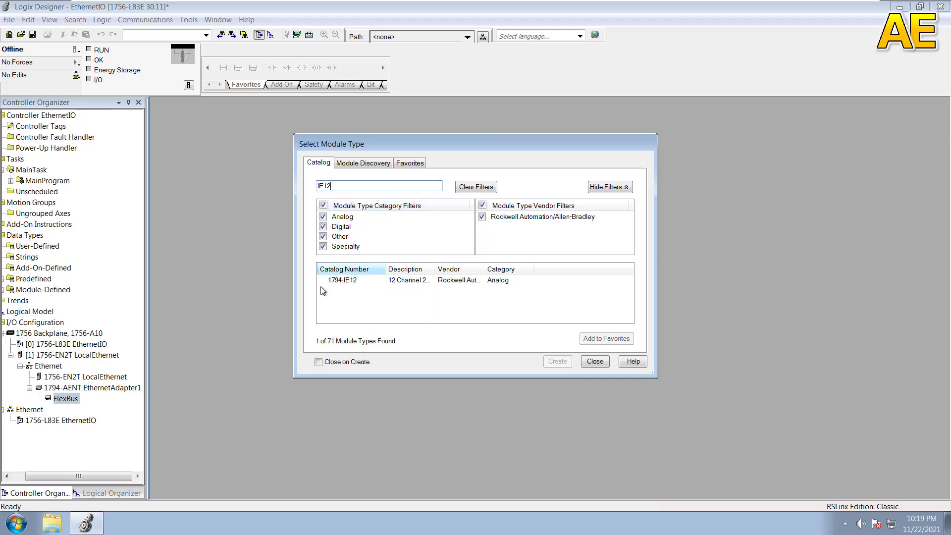
pyautogui.click(346, 282)
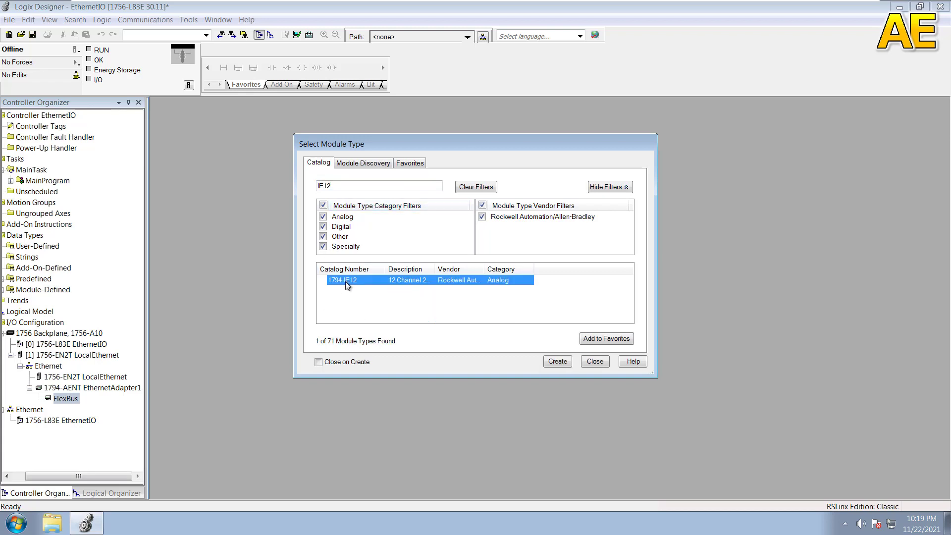
pyautogui.click(558, 361)
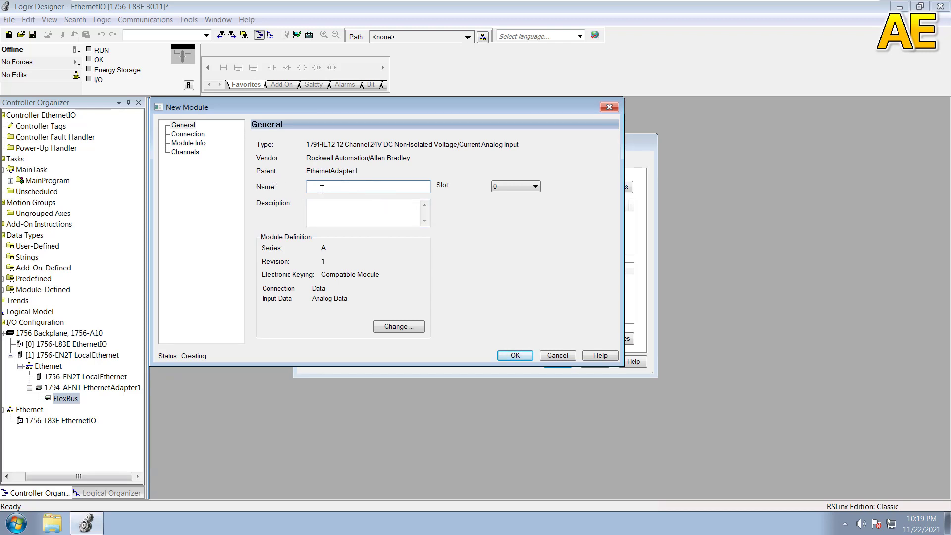
# Name the analog input module AnalogInput1 and describe it as Analog Input 1
pyautogui.write('AnalogInput1')
pyautogui.moveTo(380, 186); pyautogui.dragTo(245, 185)
pyautogui.hotkey('ctrl', 'c')
pyautogui.click(313, 209)
pyautogui.hotkey('ctrl', 'v')
pyautogui.click(329, 205)
pyautogui.click(347, 205)
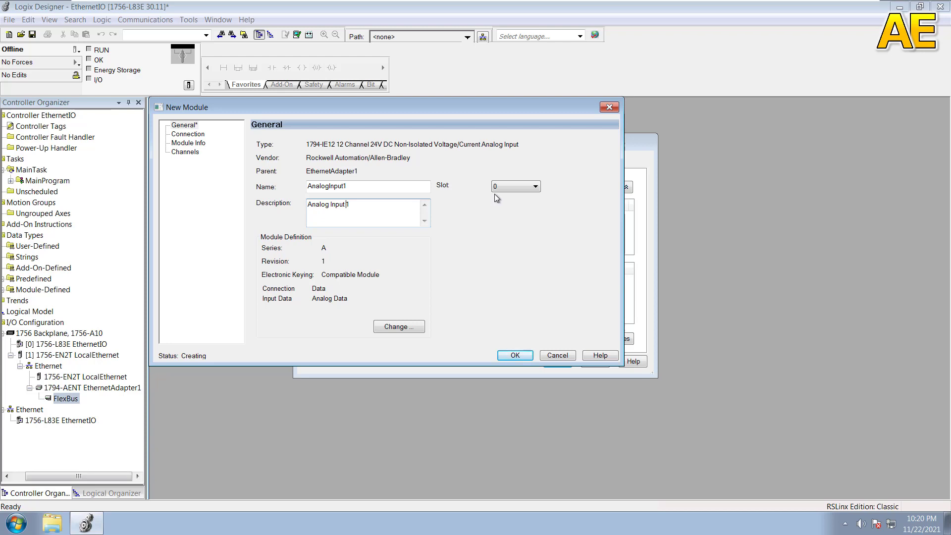
# Set the analog input module's requested packet interval to 40 ms and check its EtherNet/IP connection type options
pyautogui.click(190, 143)
pyautogui.click(191, 134)
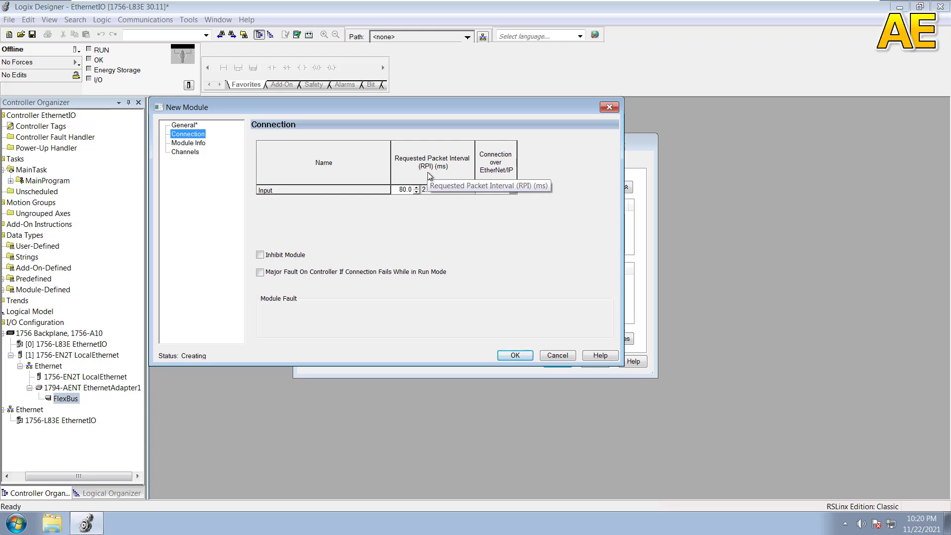
pyautogui.click(403, 191)
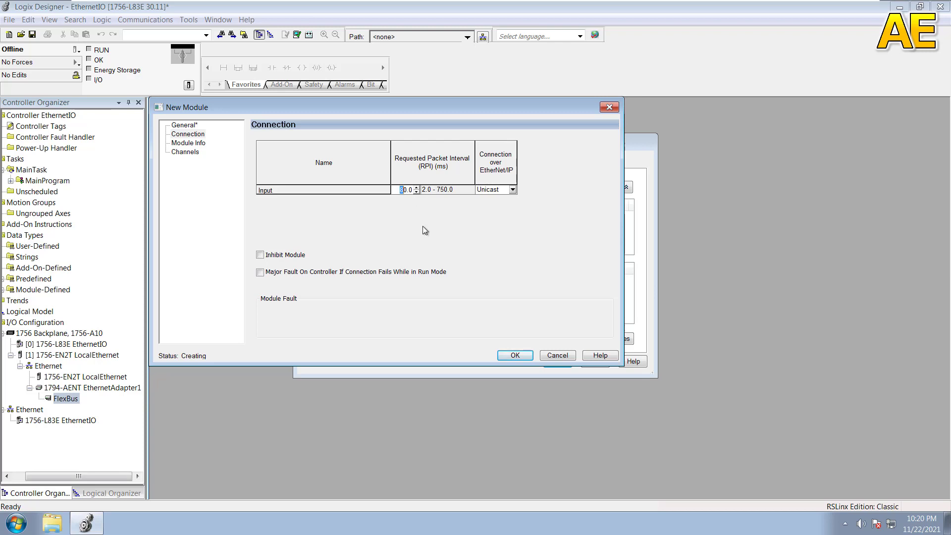
pyautogui.write('4')
pyautogui.click(514, 190)
pyautogui.click(513, 190)
pyautogui.click(189, 143)
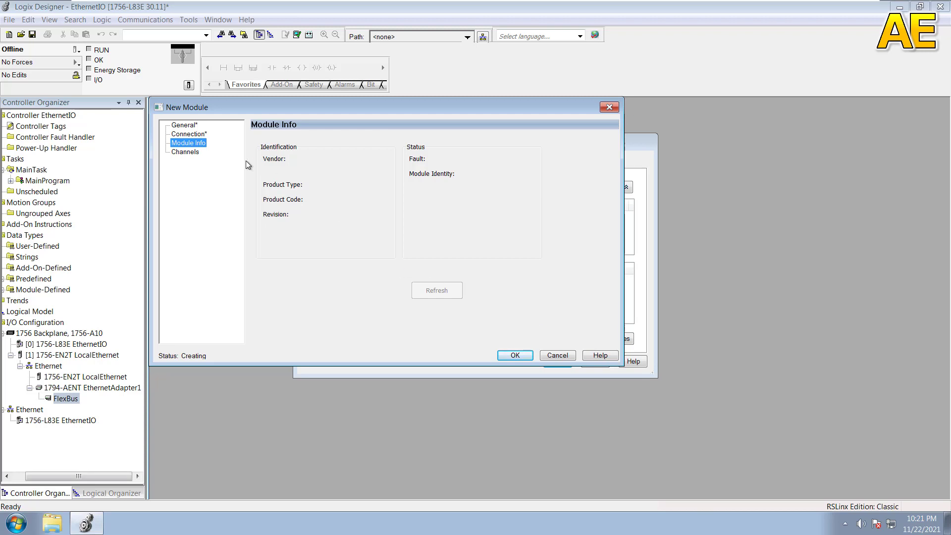
# Check the voltage/current range options for input channels 00-01, keep 4mA to 20mA, and finish creating the module
pyautogui.click(196, 153)
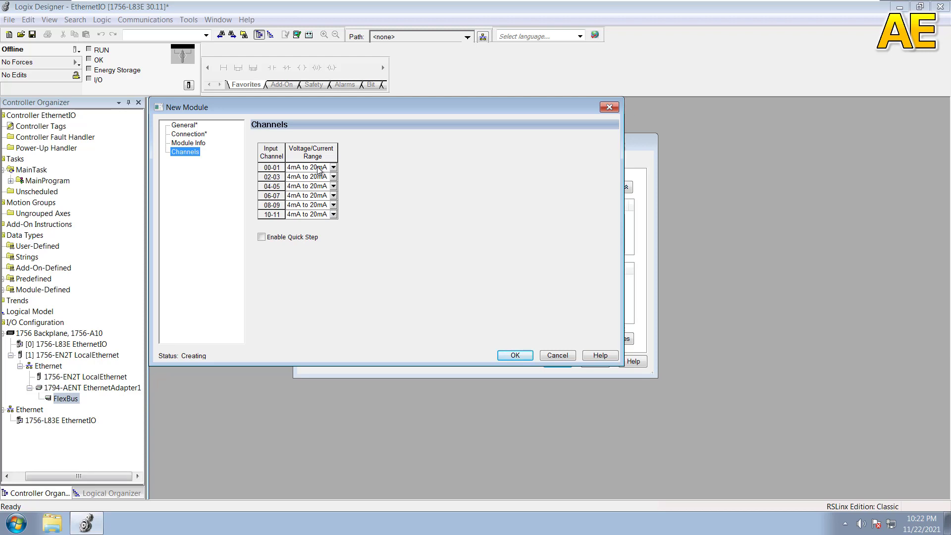
pyautogui.click(336, 168)
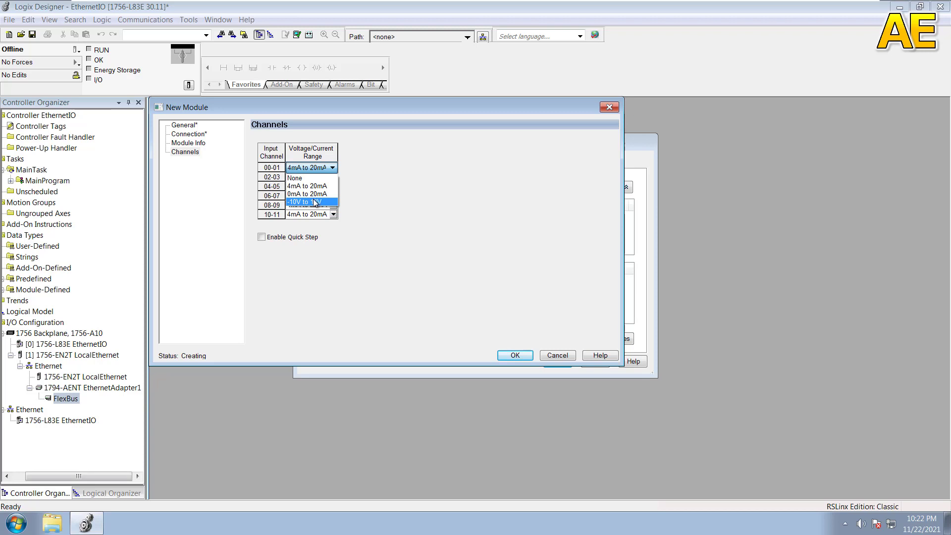
pyautogui.click(441, 220)
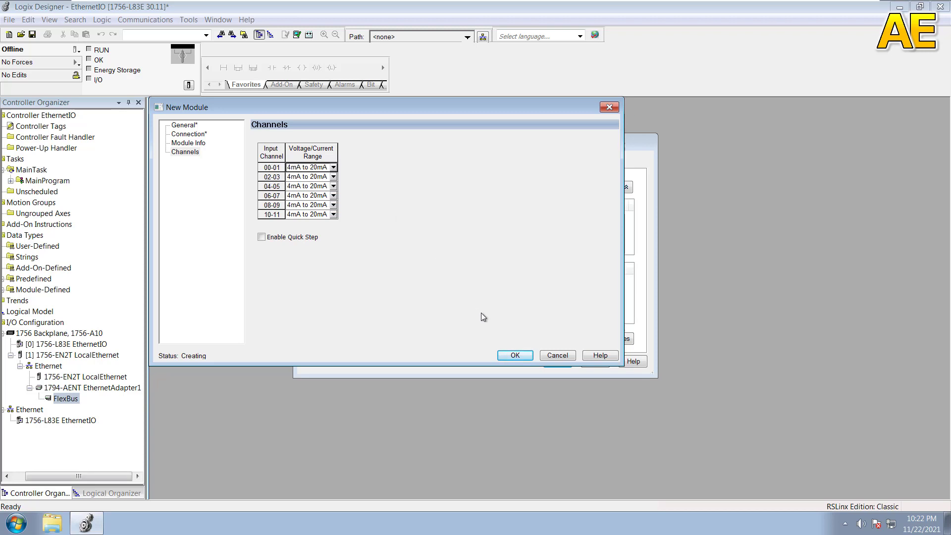
pyautogui.click(515, 355)
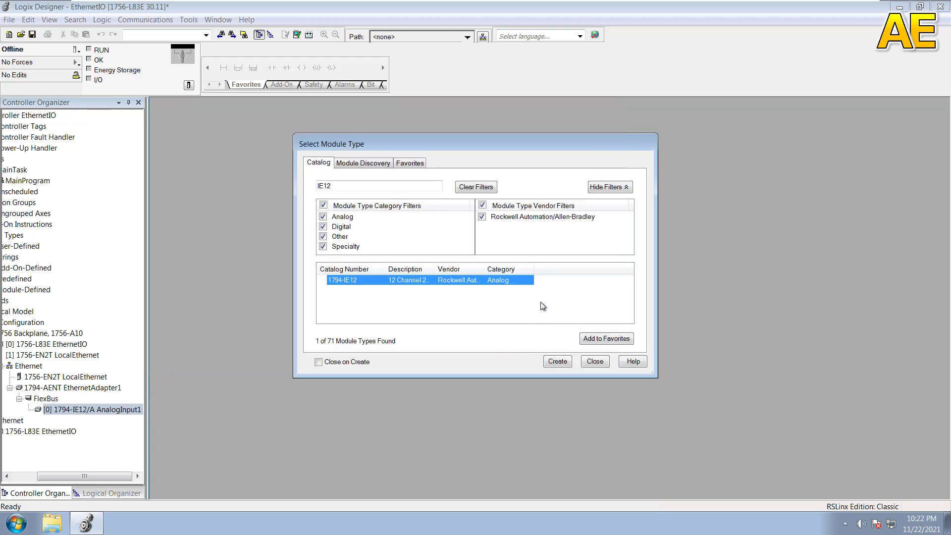
pyautogui.click(596, 362)
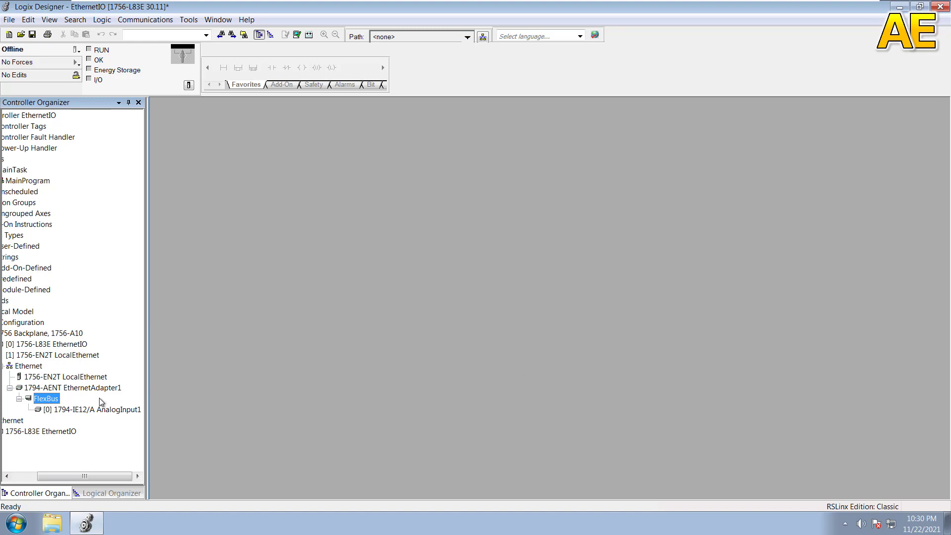
# Search the module catalog for OE12 and start a new 1794-OE12 analog output module on the FlexBus
pyautogui.rightClick(38, 398)
pyautogui.click(68, 406)
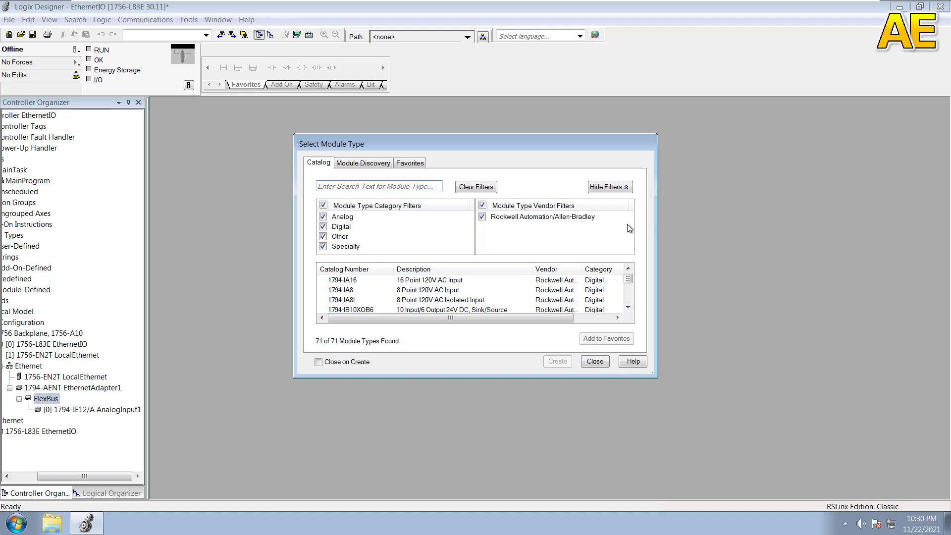
pyautogui.click(373, 183)
pyautogui.write('OE12')
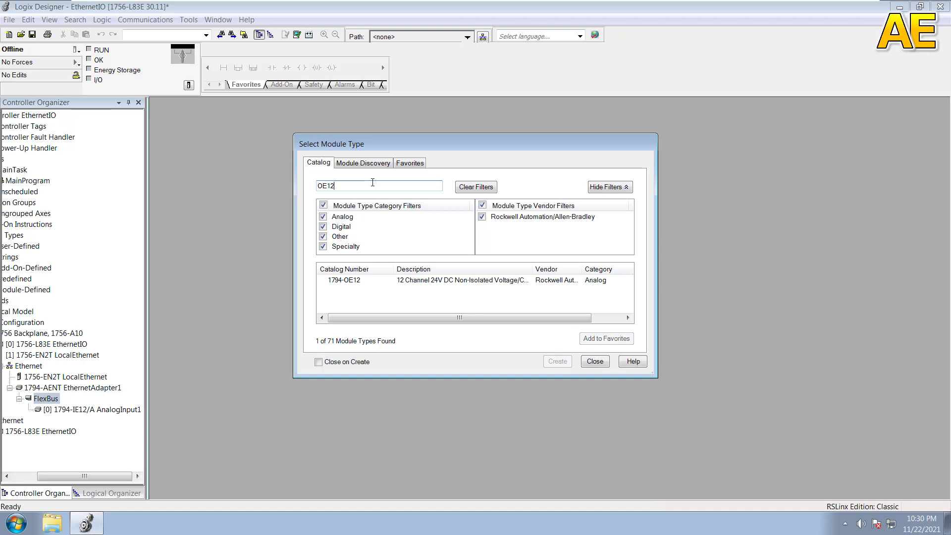
pyautogui.click(362, 279)
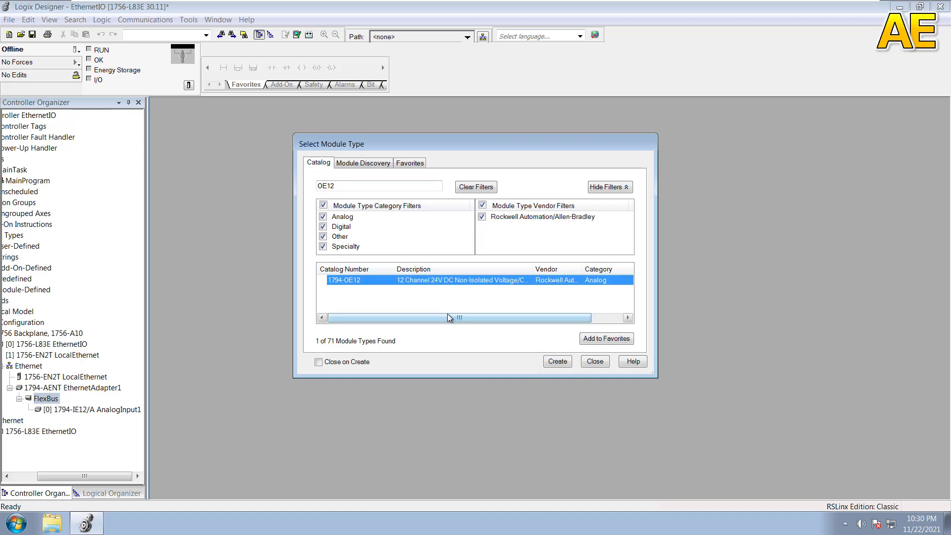
pyautogui.click(559, 362)
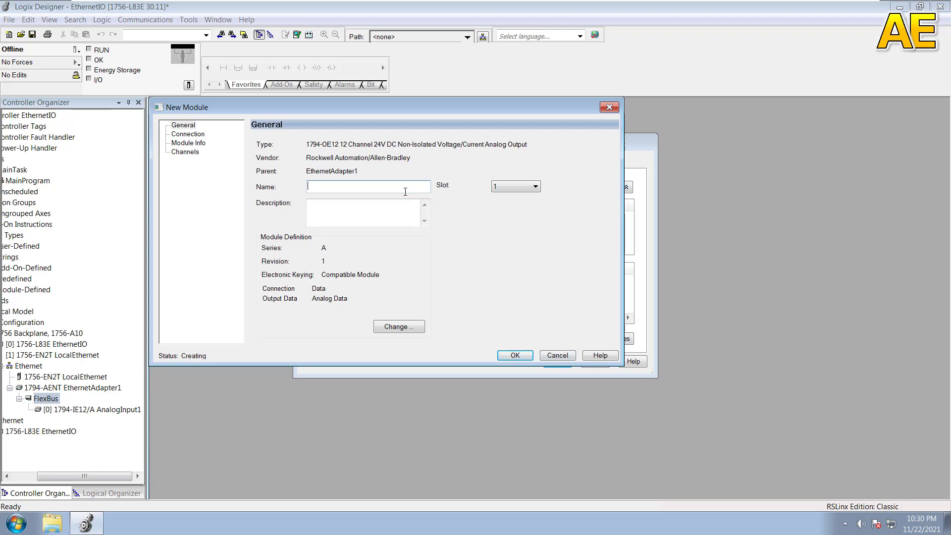
# Name the analog output module AnalogOutput1, describe it as Analog Output 1, and set its requested packet interval to 40 ms
pyautogui.write('AnalogOutput1')
pyautogui.doubleClick(352, 187)
pyautogui.click(313, 215)
pyautogui.hotkey('ctrl', 'v')
pyautogui.click(331, 204)
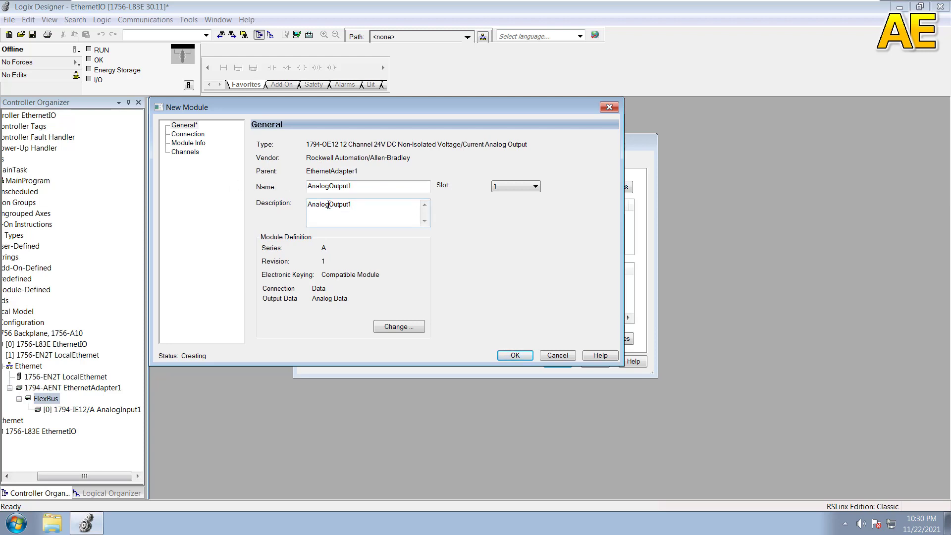
pyautogui.click(351, 204)
pyautogui.click(201, 135)
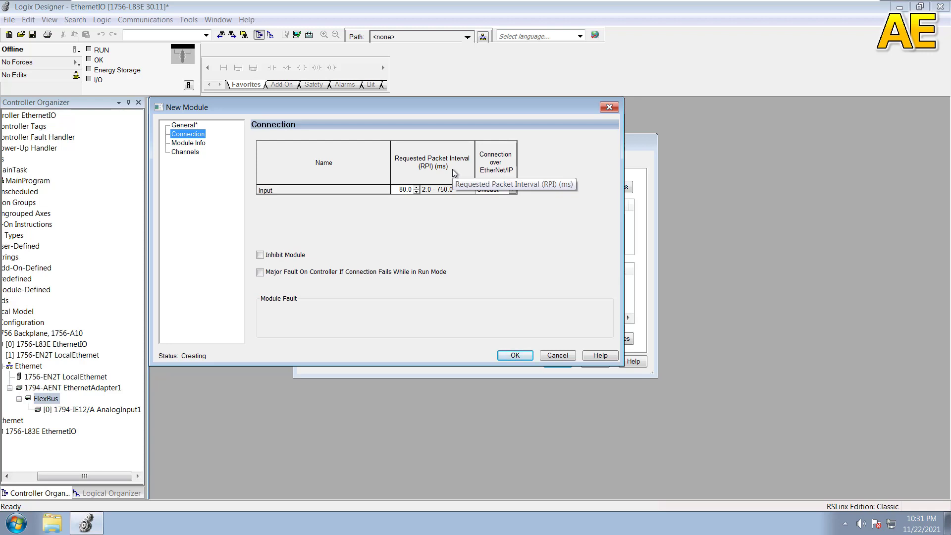
pyautogui.click(402, 191)
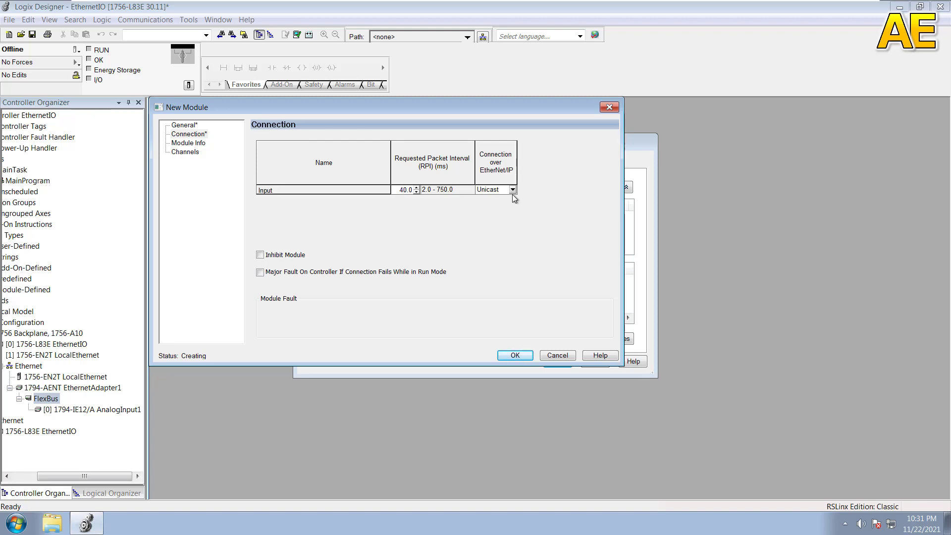
# Set Communication Fault to Apply Safe State value to Outputs and Program Mode to Hold Last Outputs, and finish creating the output module
pyautogui.click(198, 153)
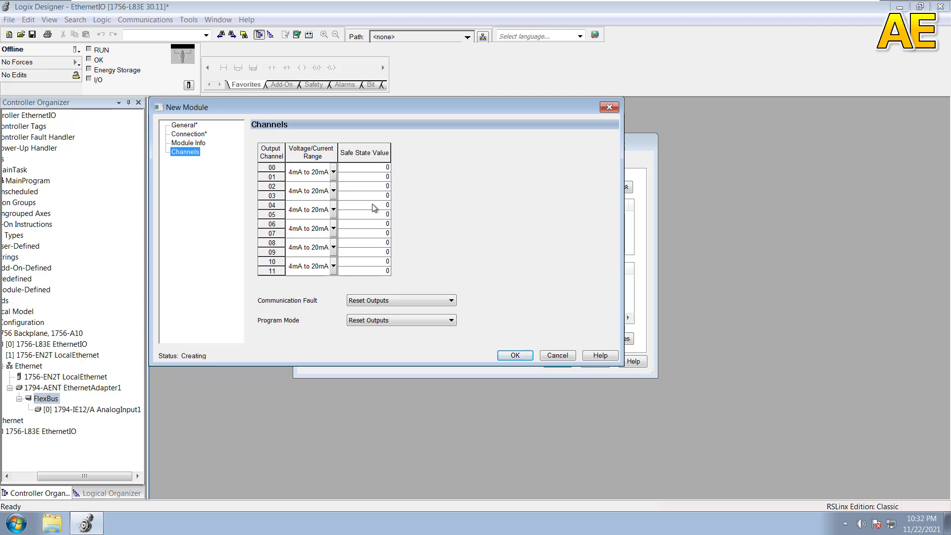
pyautogui.click(418, 300)
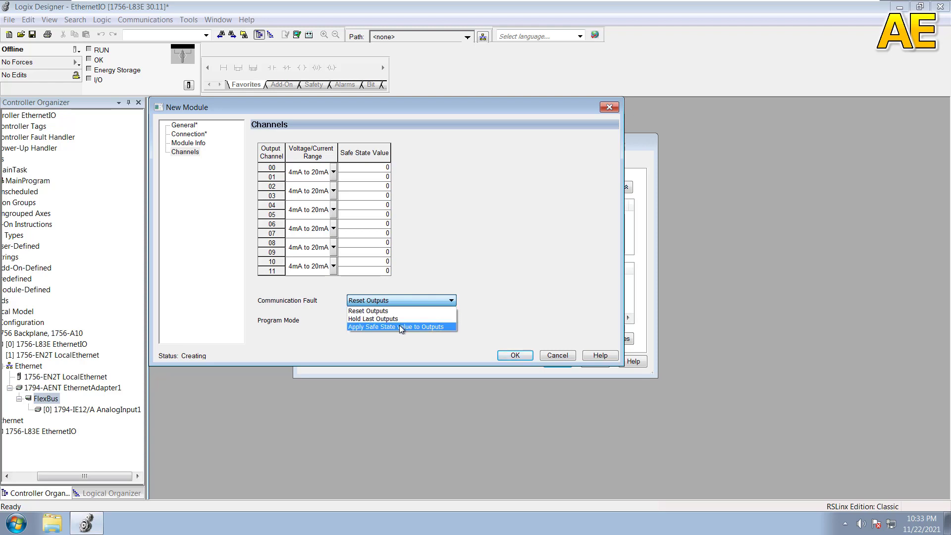
pyautogui.click(414, 326)
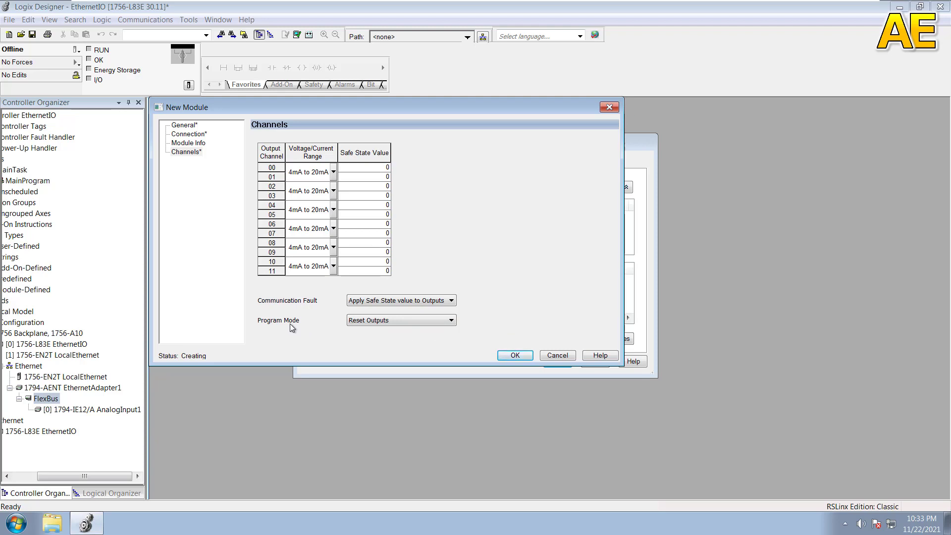
pyautogui.click(415, 322)
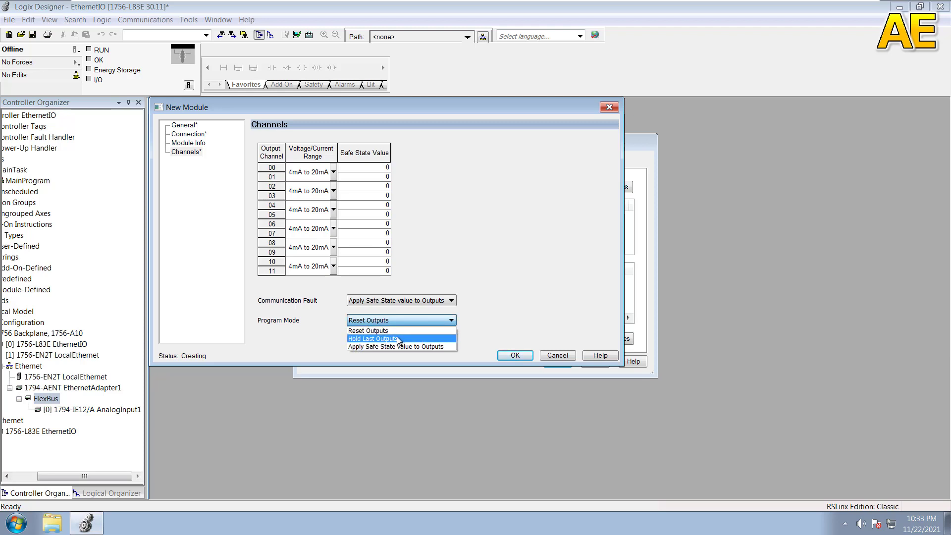
pyautogui.click(399, 339)
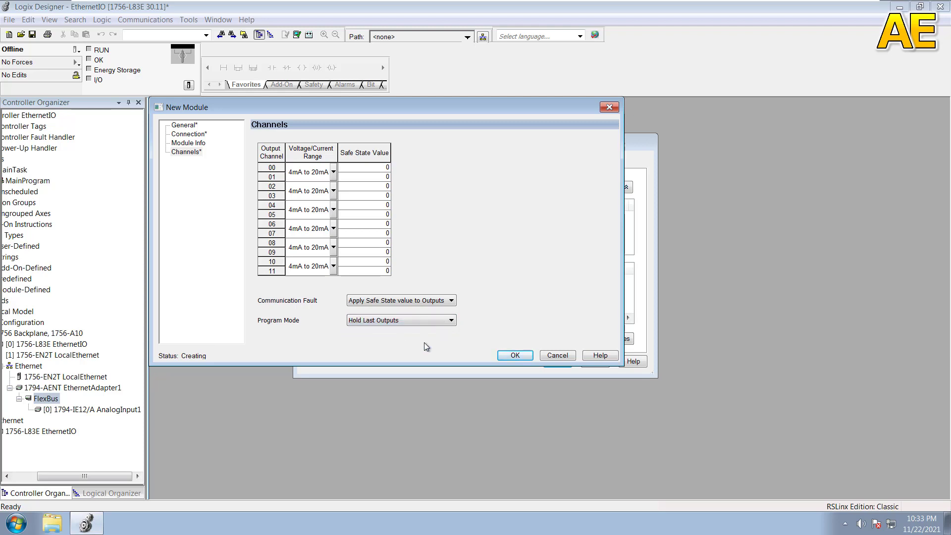
pyautogui.click(517, 356)
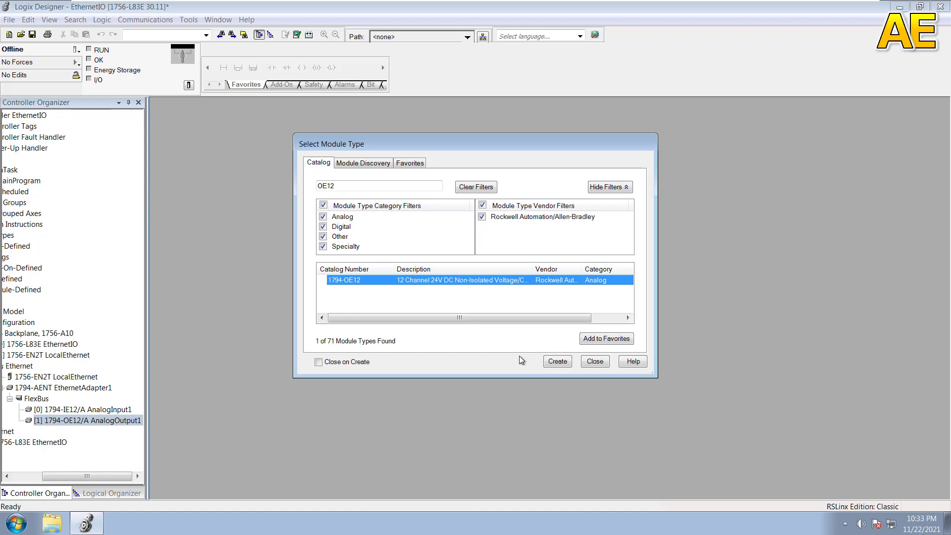
pyautogui.click(600, 361)
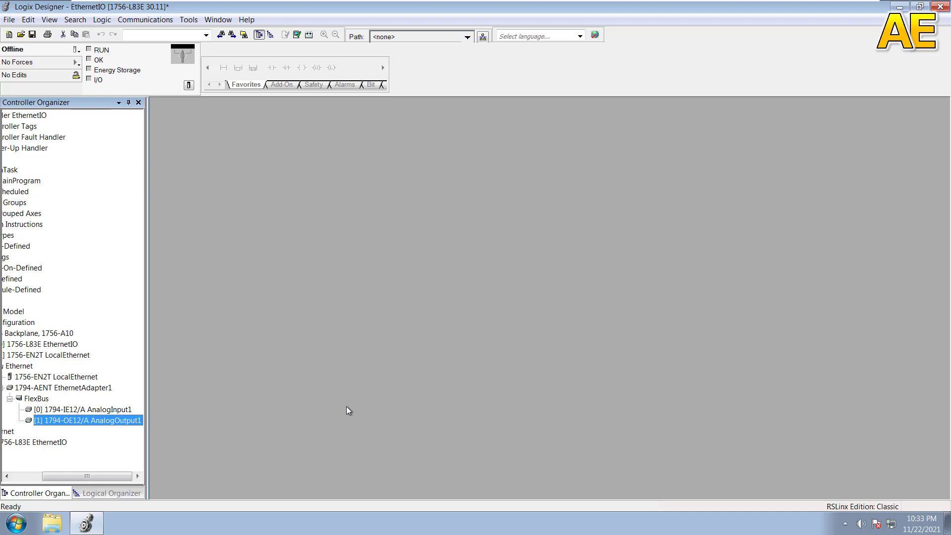
# Search the module catalog for IB16 and start a new 1794-IB16 digital input module on the FlexBus
pyautogui.rightClick(27, 398)
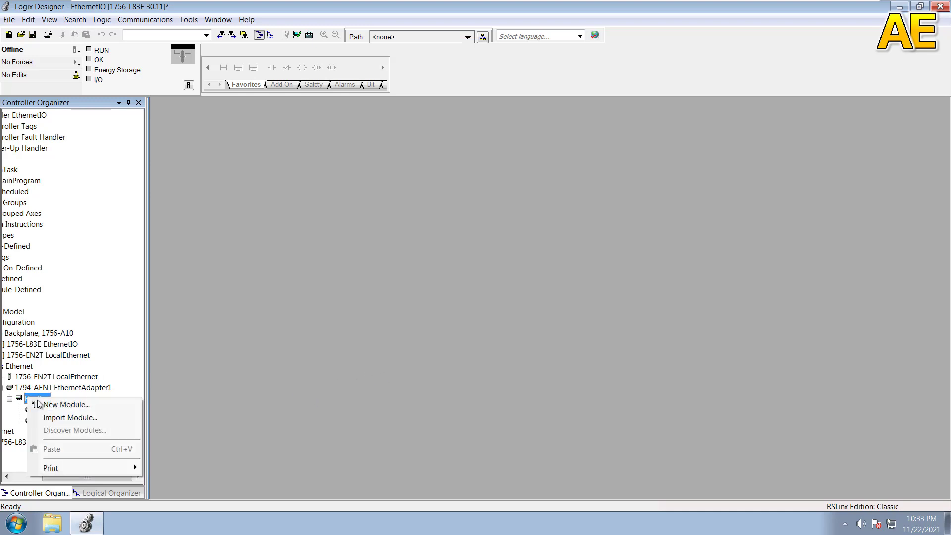
pyautogui.click(60, 405)
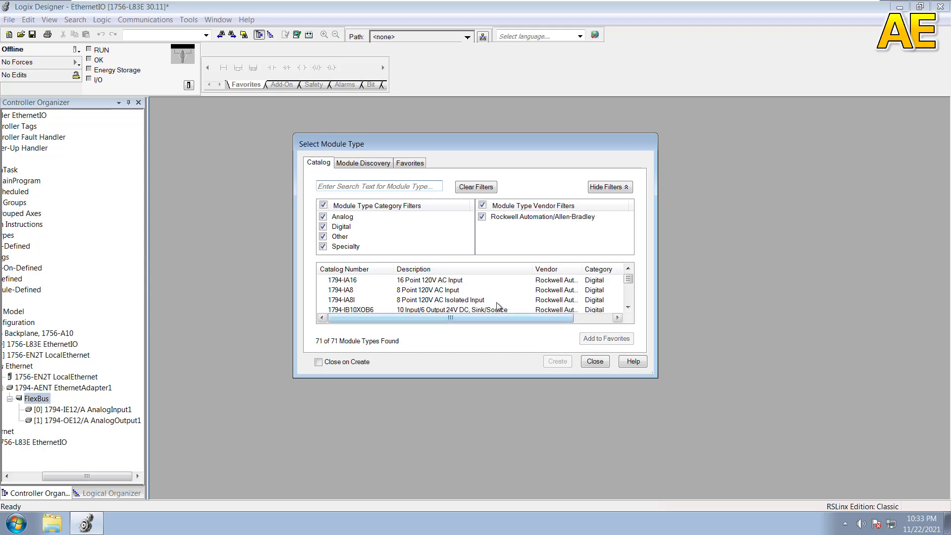
pyautogui.click(411, 187)
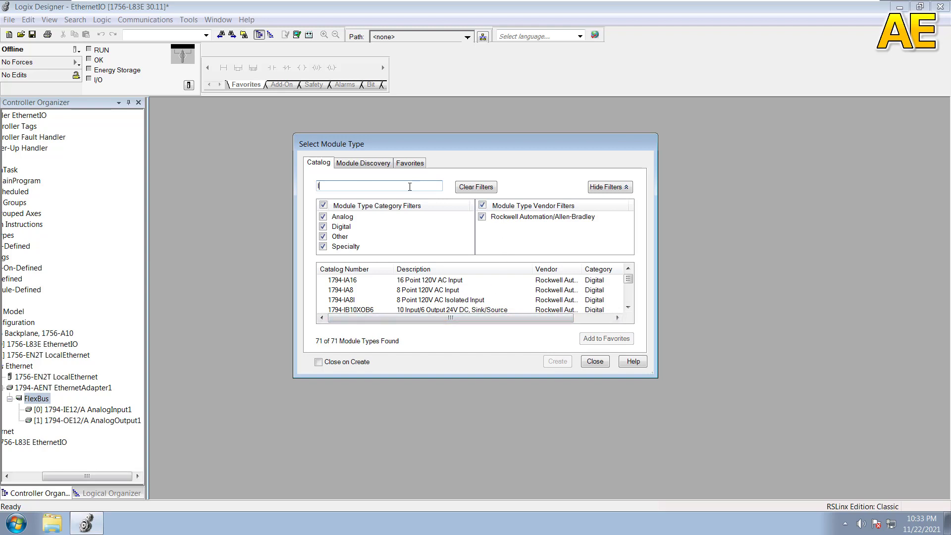
pyautogui.write('IB16')
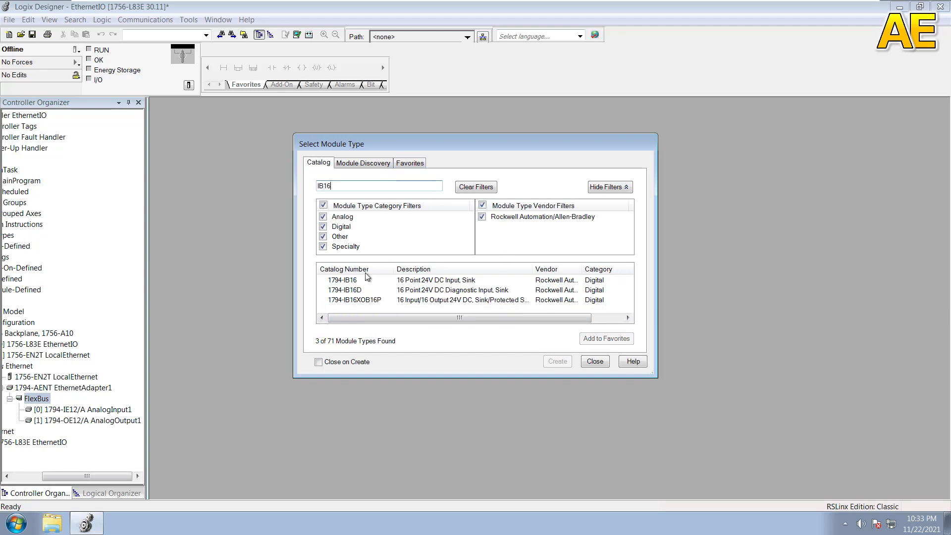
pyautogui.click(352, 280)
pyautogui.click(558, 363)
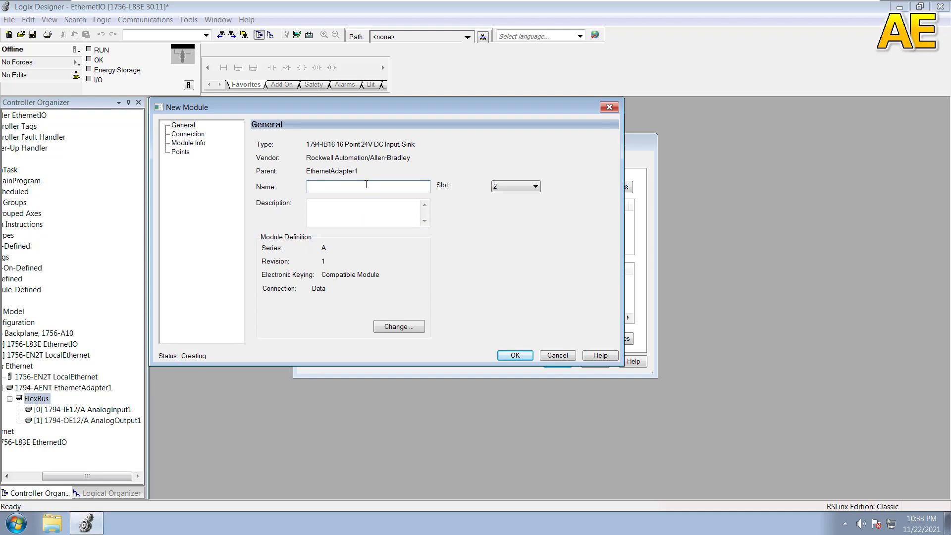
# Name the digital input module DigitalInput1 and copy that name into its description
pyautogui.write('DigitalInput1')
pyautogui.moveTo(367, 185); pyautogui.dragTo(265, 187)
pyautogui.hotkey('ctrl', 'c')
pyautogui.click(372, 223)
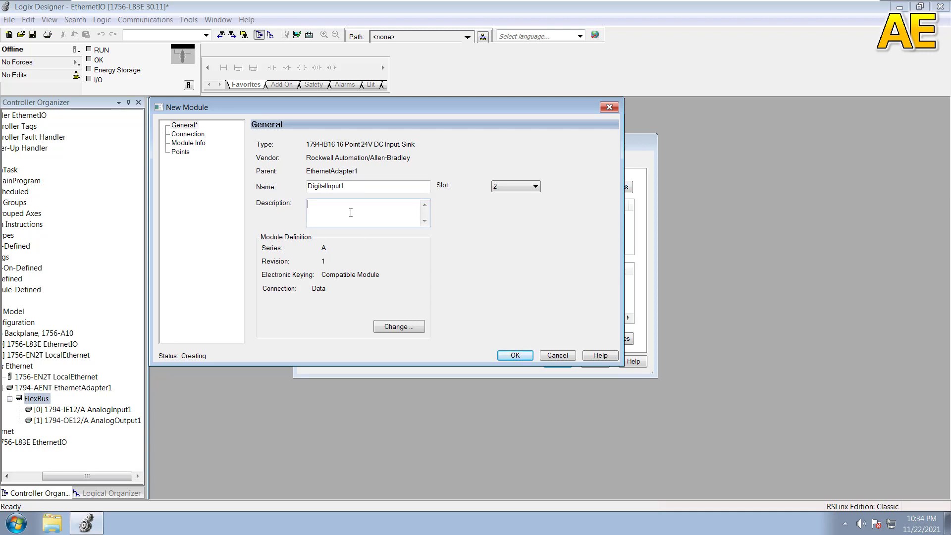
pyautogui.hotkey('ctrl', 'v')
pyautogui.click(342, 205)
# Check the digital input module's connection and point filter settings, keep the defaults, and finish creating the module
pyautogui.click(192, 136)
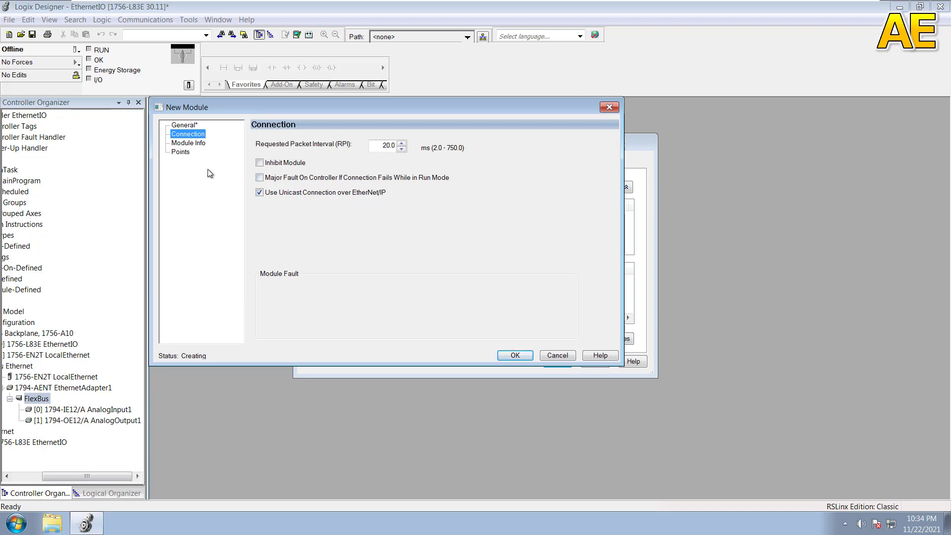
pyautogui.click(179, 154)
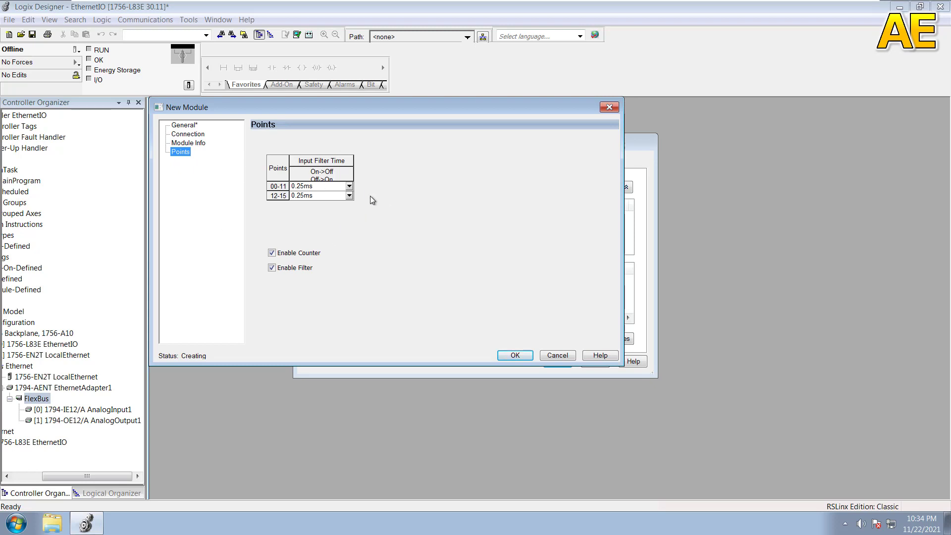
pyautogui.click(525, 356)
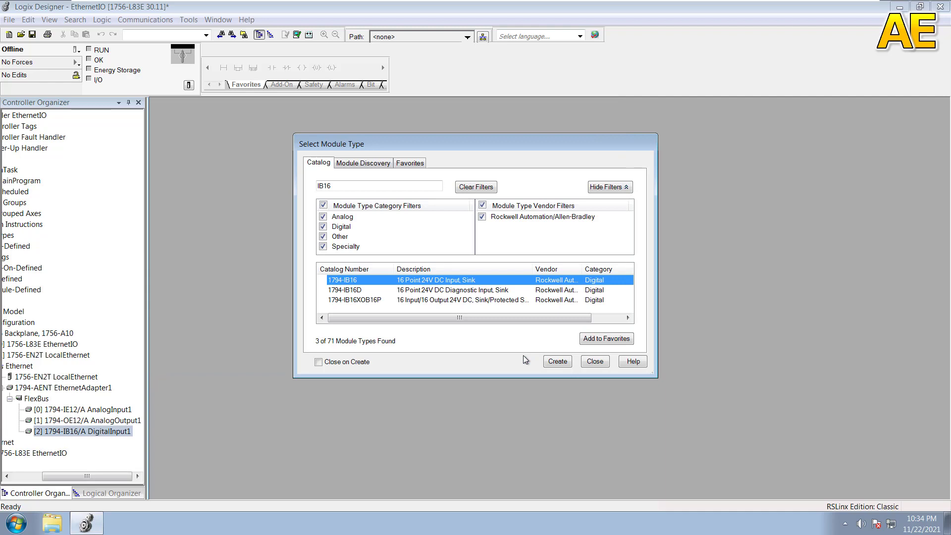
pyautogui.click(594, 360)
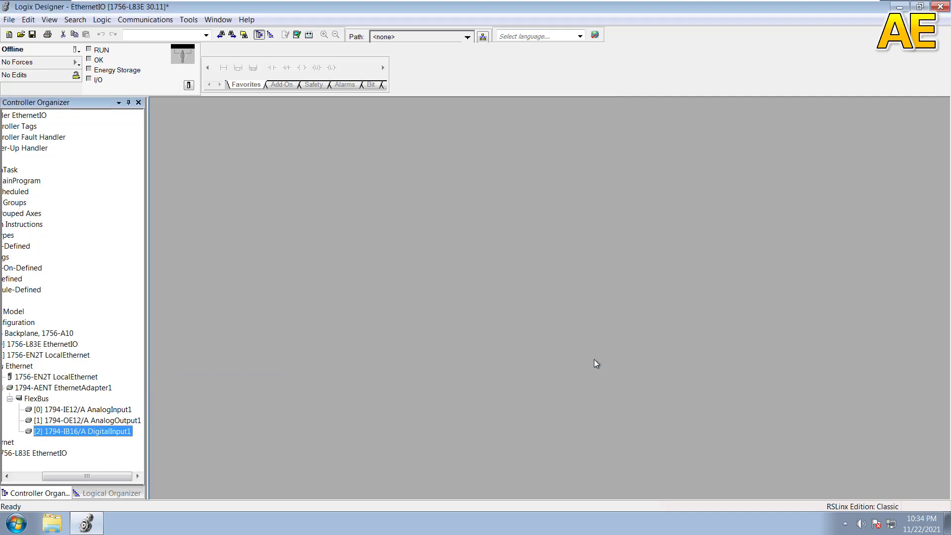
# Search the module catalog for OB16 and start a new 1794-OB16 digital output module on the FlexBus
pyautogui.click(51, 399)
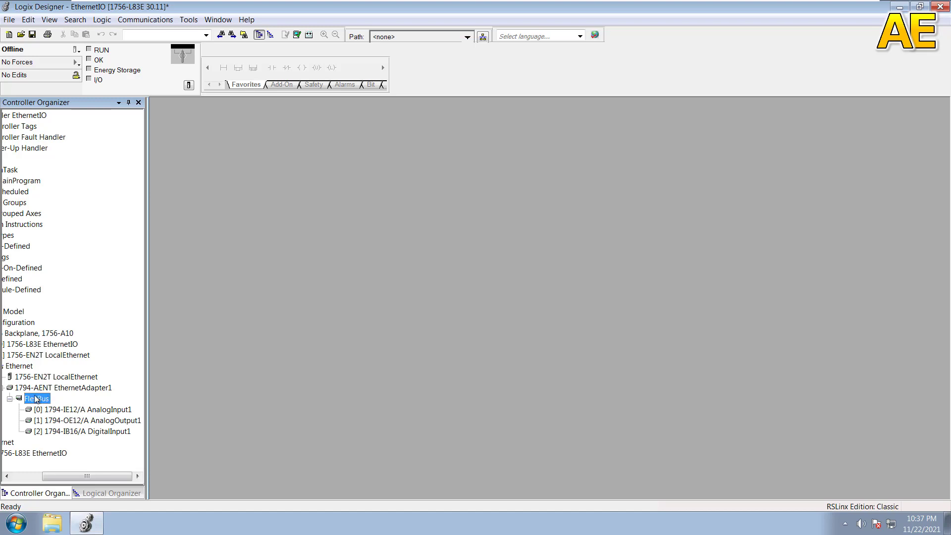
pyautogui.rightClick(36, 399)
pyautogui.click(79, 403)
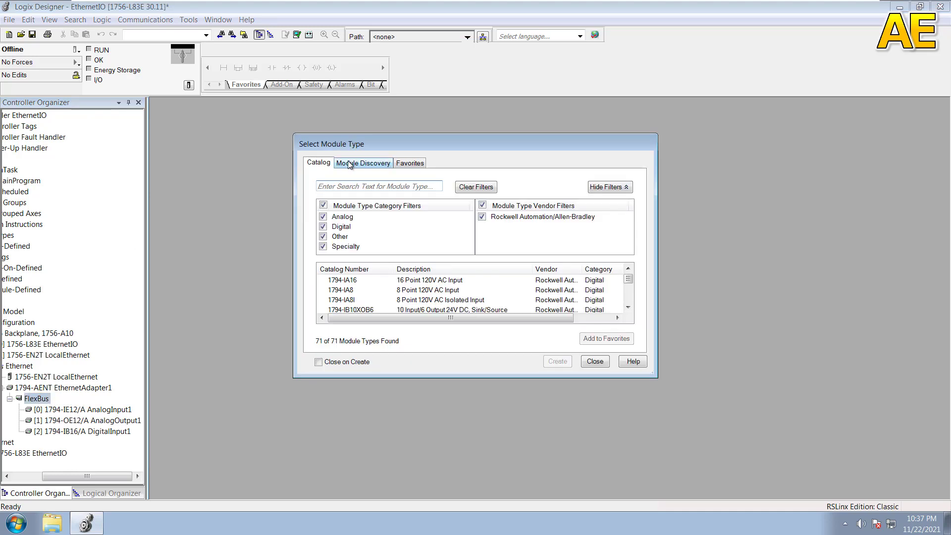
pyautogui.click(345, 188)
pyautogui.write('OB16')
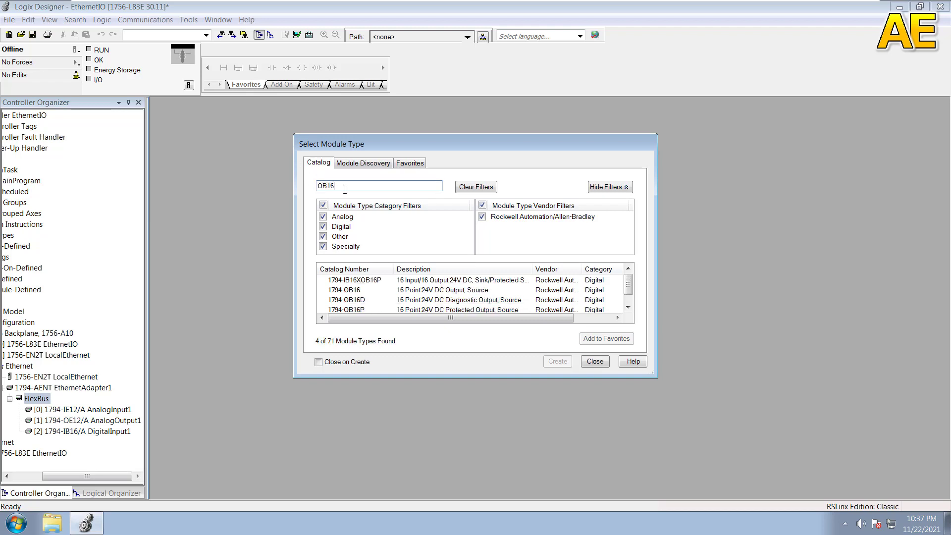
pyautogui.click(360, 289)
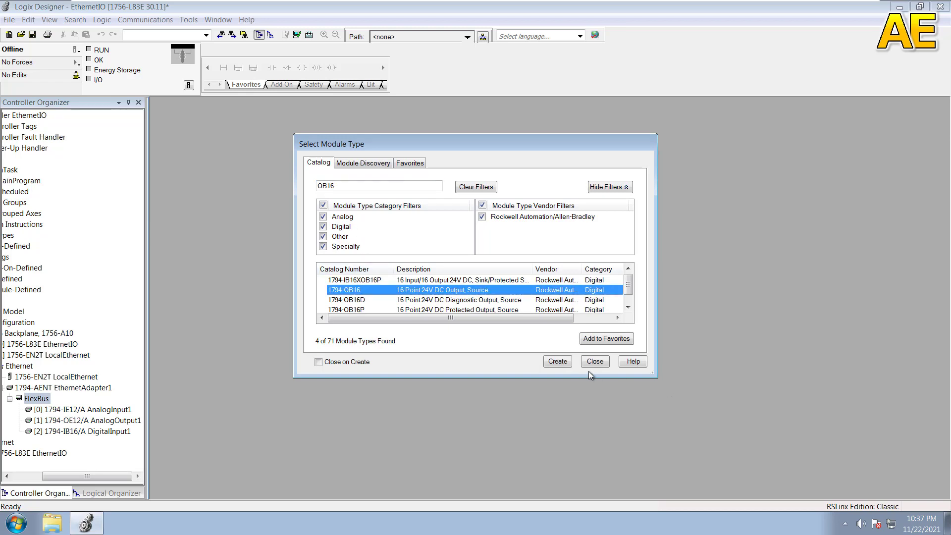
pyautogui.click(563, 363)
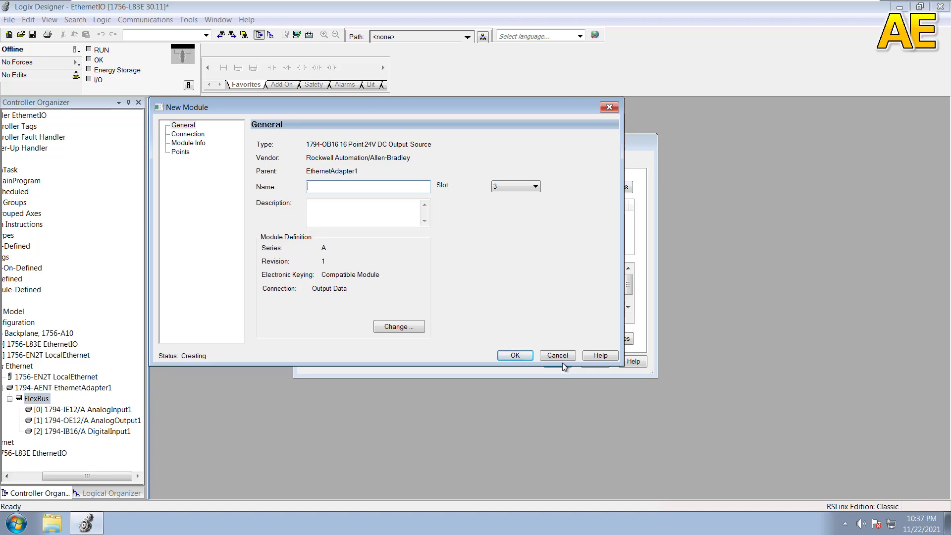
# Name the digital output module DigitalOutput1 and describe it as Digital output 1
pyautogui.write('DigitalOutput1')
pyautogui.click(360, 214)
pyautogui.write('Digit')
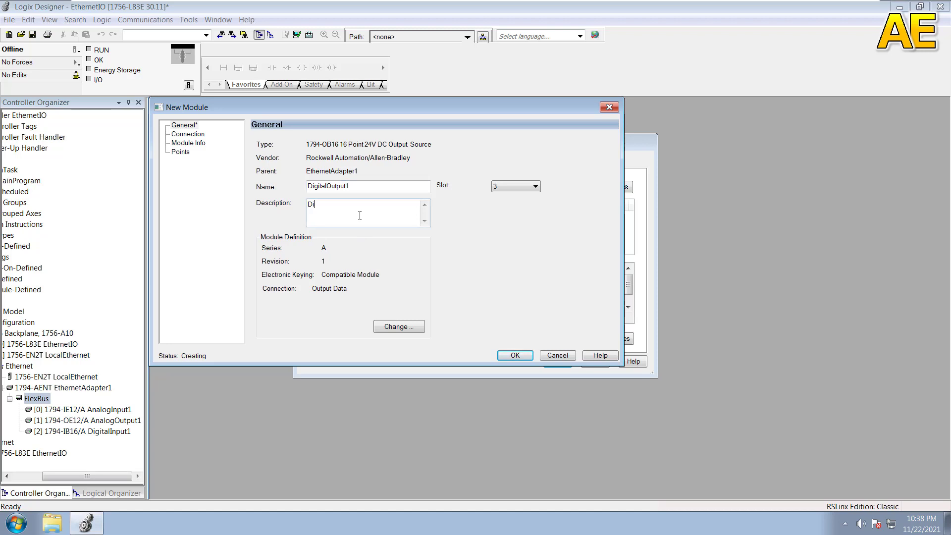
pyautogui.write('al Out')
pyautogui.press('BackSpace')
pyautogui.press('BackSpace')
pyautogui.press('BackSpace')
pyautogui.write('out[put')
pyautogui.press('BackSpace')
pyautogui.press('BackSpace')
pyautogui.press('BackSpace')
pyautogui.press('BackSpace')
pyautogui.write('tput 1')
# Check the output module's connection settings and set the Safe State Value of points 00 through 08 to On
pyautogui.click(193, 134)
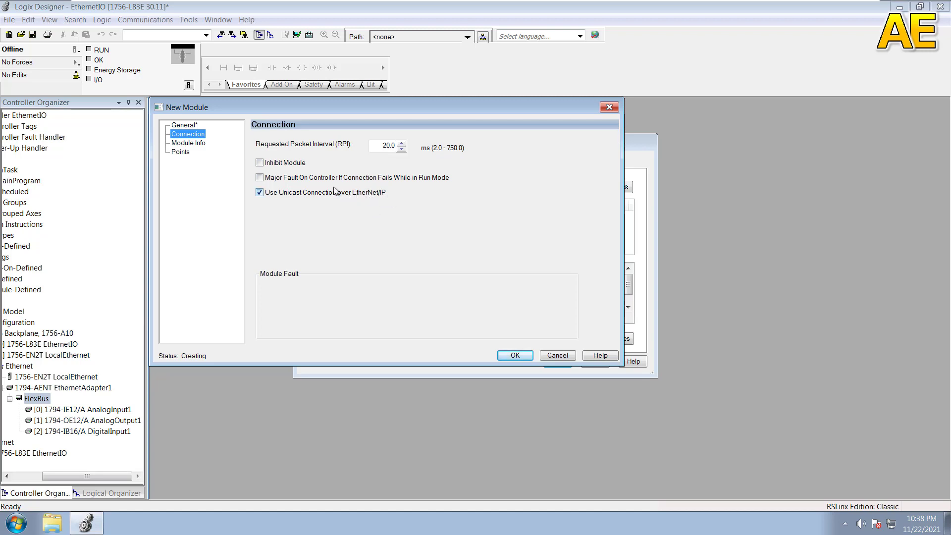
pyautogui.click(176, 152)
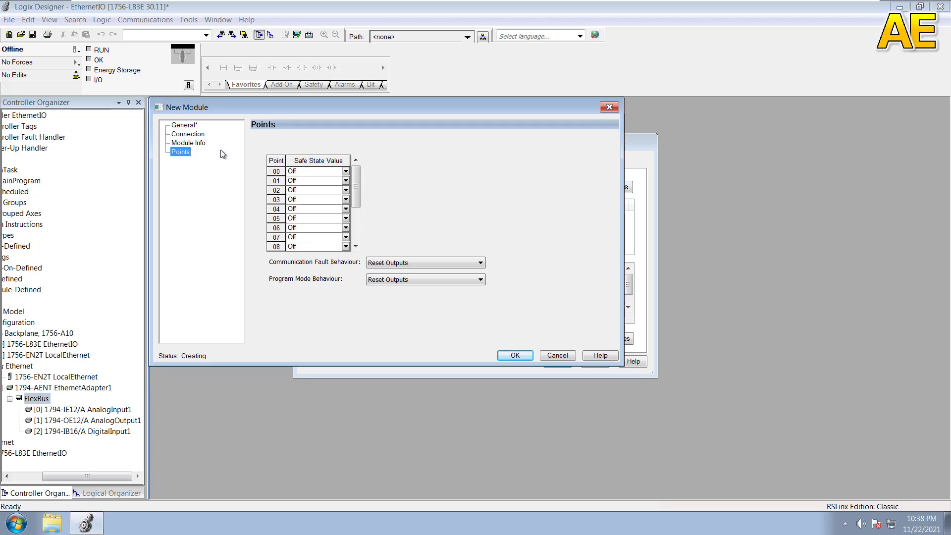
pyautogui.click(346, 171)
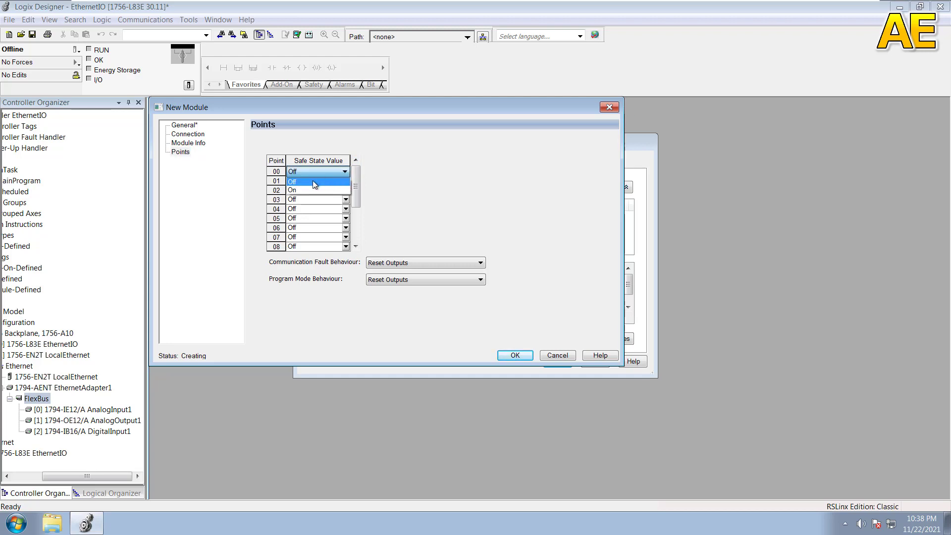
pyautogui.click(340, 190)
pyautogui.click(346, 181)
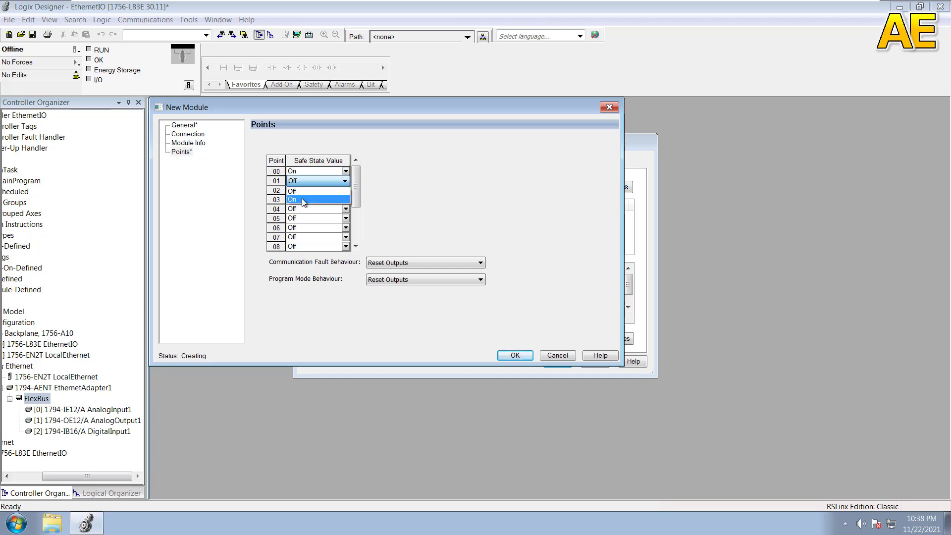
pyautogui.click(302, 197)
pyautogui.click(312, 190)
pyautogui.click(312, 205)
pyautogui.click(346, 200)
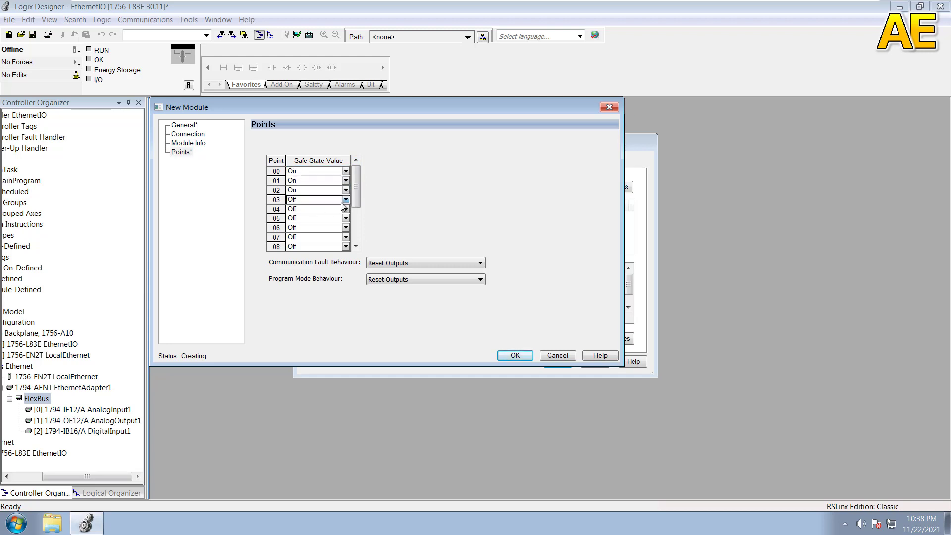
pyautogui.click(302, 215)
pyautogui.click(346, 209)
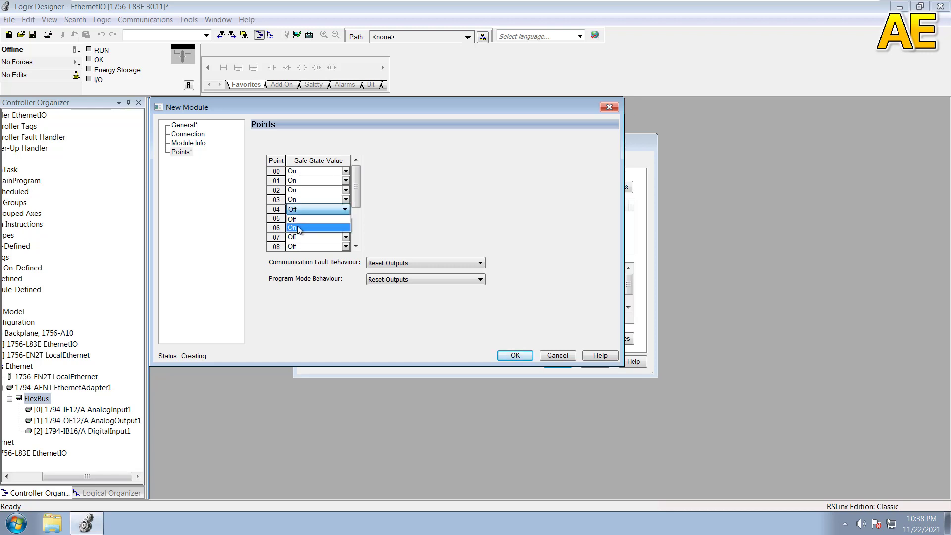
pyautogui.click(303, 225)
pyautogui.click(341, 229)
pyautogui.click(345, 227)
pyautogui.click(303, 245)
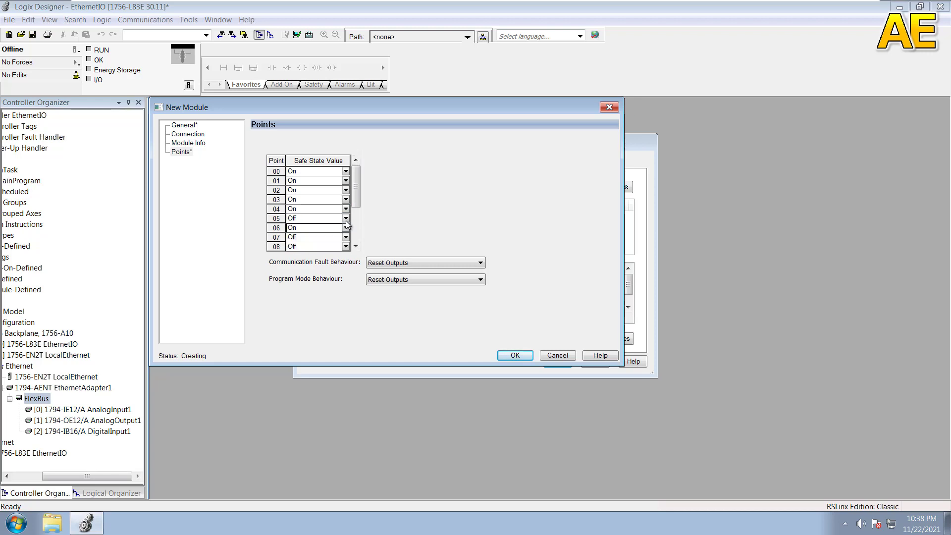
pyautogui.click(345, 219)
pyautogui.click(301, 237)
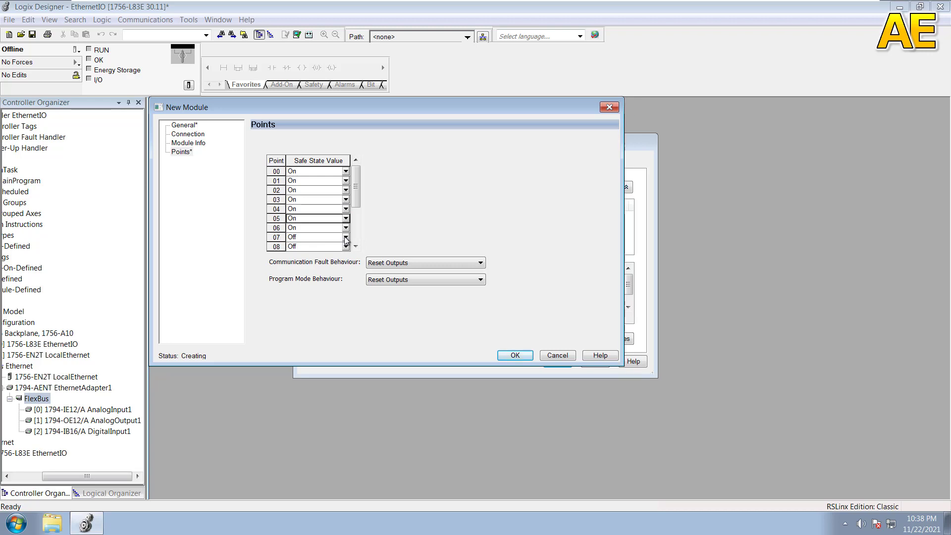
pyautogui.click(346, 237)
pyautogui.click(301, 256)
pyautogui.click(345, 246)
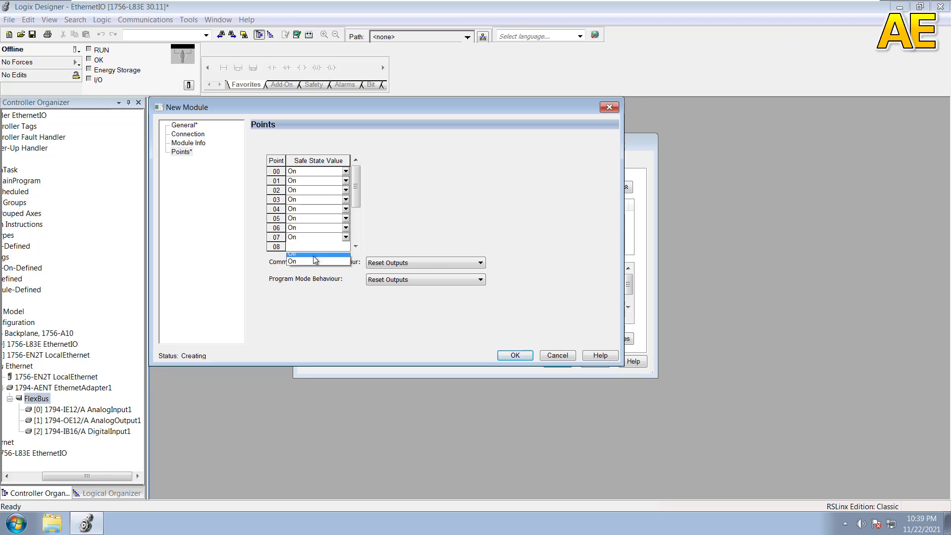
pyautogui.click(302, 265)
# Set the Safe State Value of the remaining output points 09 through 15 to On
pyautogui.moveTo(357, 197); pyautogui.dragTo(357, 229)
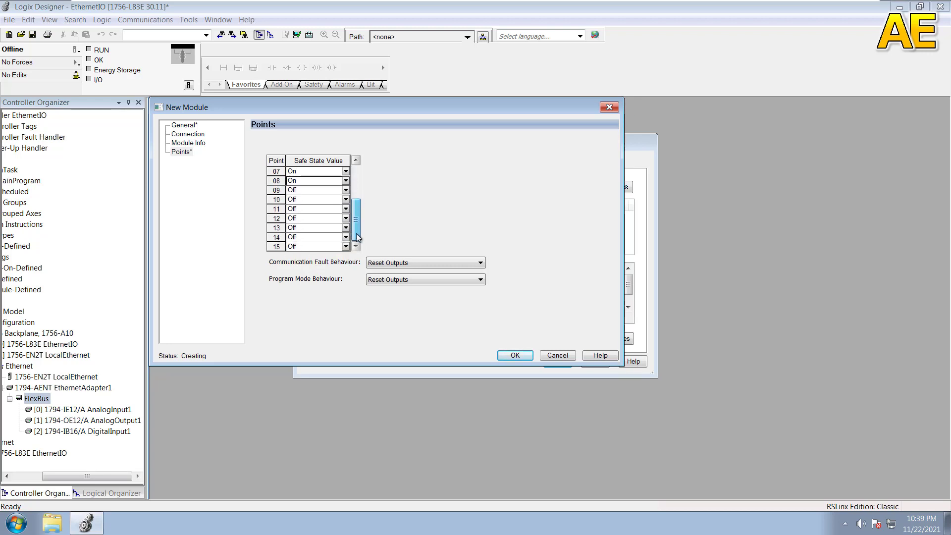
pyautogui.click(322, 190)
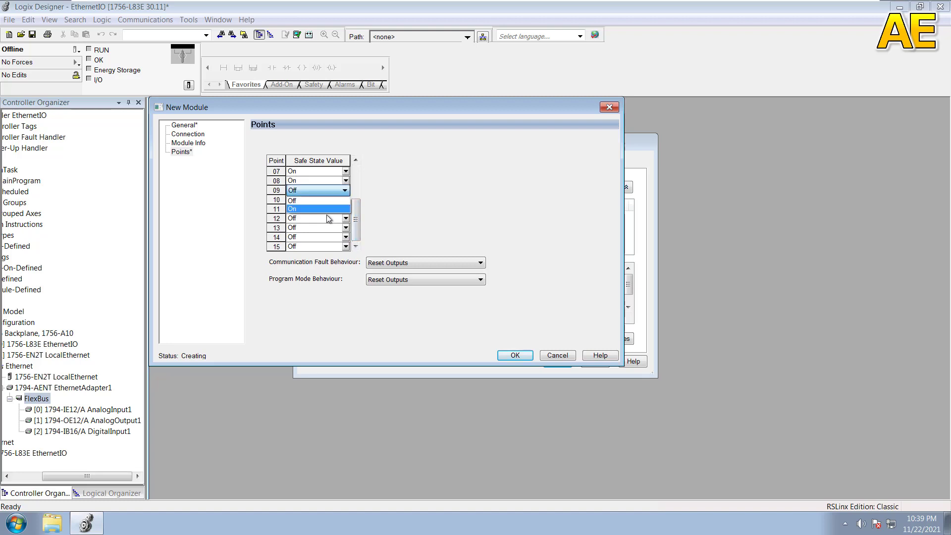
pyautogui.click(318, 210)
pyautogui.click(312, 200)
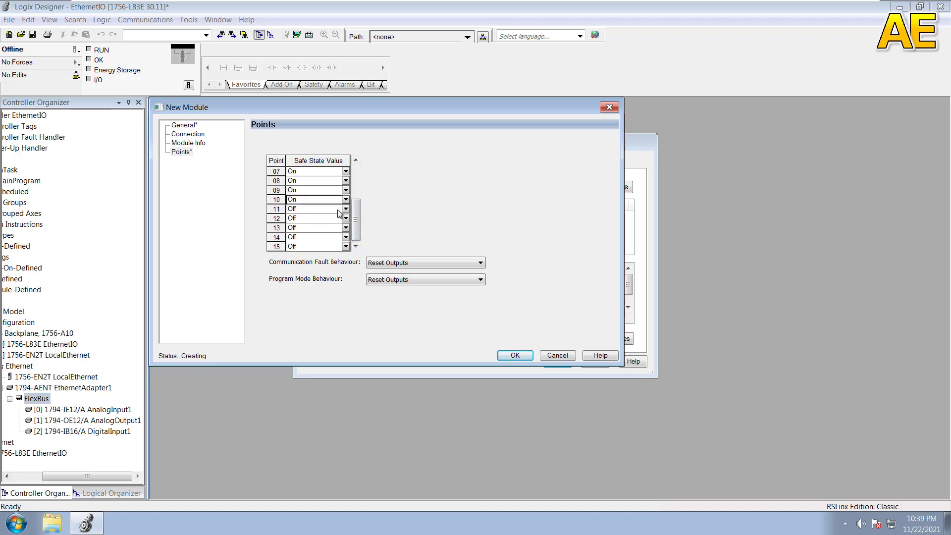
pyautogui.click(329, 219)
pyautogui.click(320, 209)
pyautogui.click(314, 227)
pyautogui.click(320, 218)
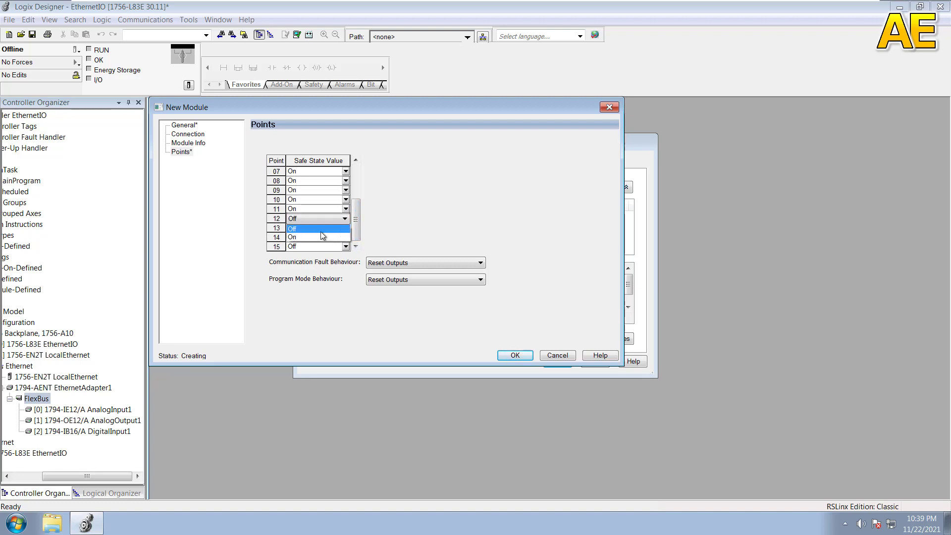
pyautogui.click(313, 237)
pyautogui.click(322, 228)
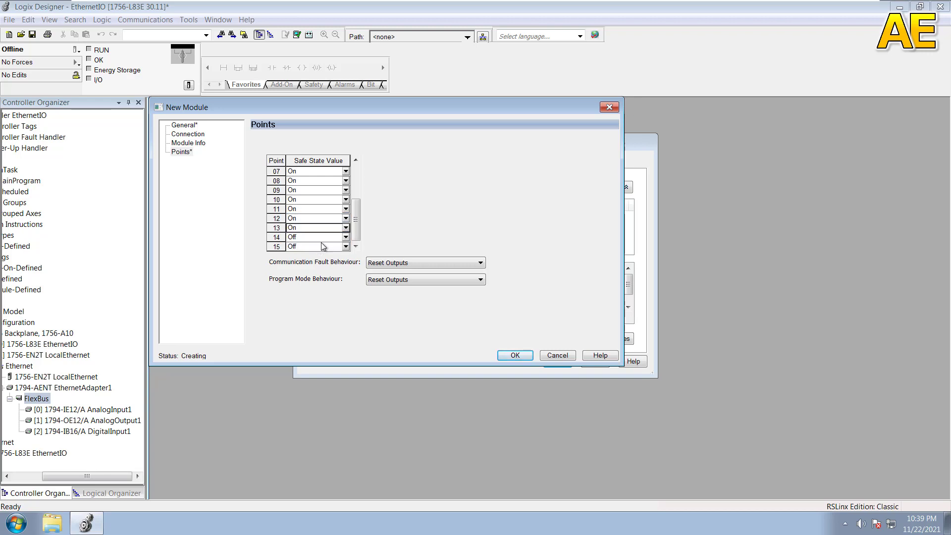
pyautogui.click(326, 246)
pyautogui.click(330, 238)
pyautogui.click(327, 250)
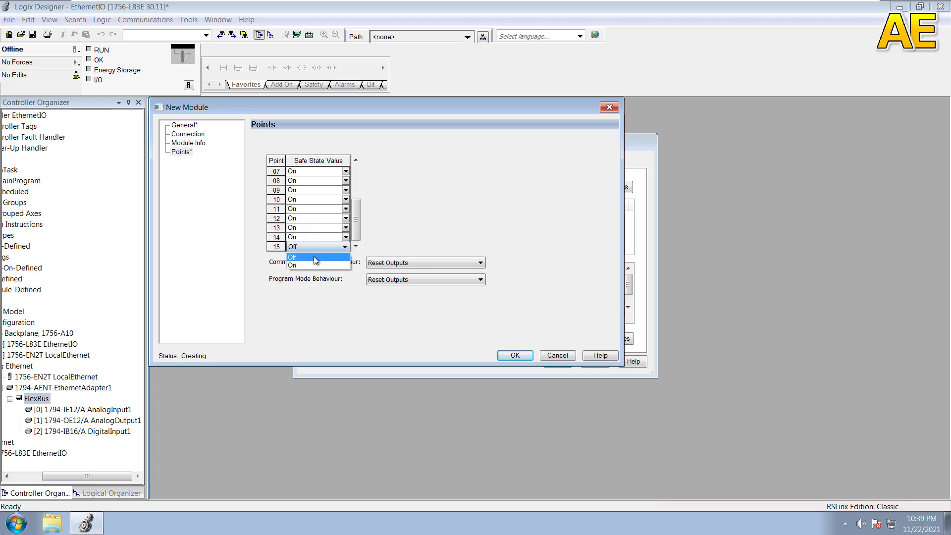
pyautogui.click(317, 247)
pyautogui.click(308, 266)
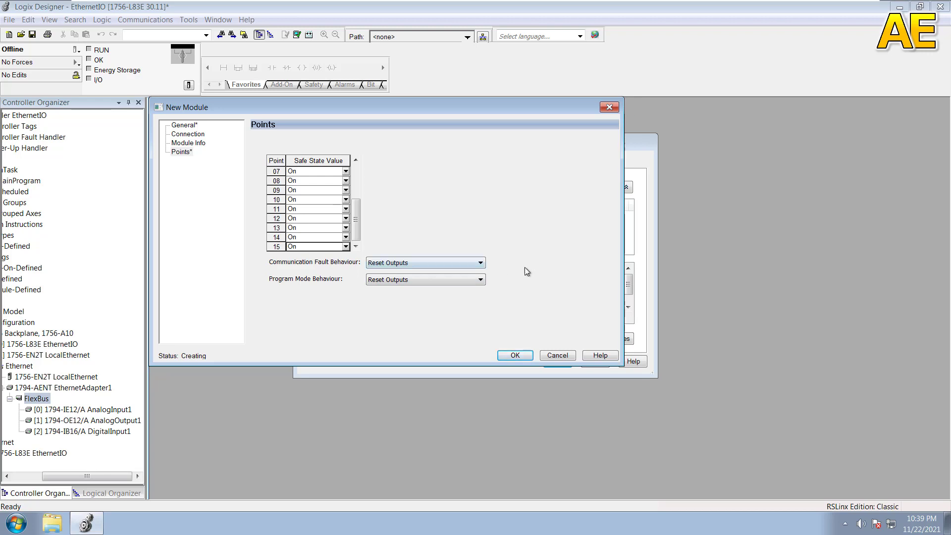
# Set both Communication Fault Behaviour and Program Mode Behaviour to Hold Last Outputs, and finish creating the digital output module
pyautogui.click(429, 263)
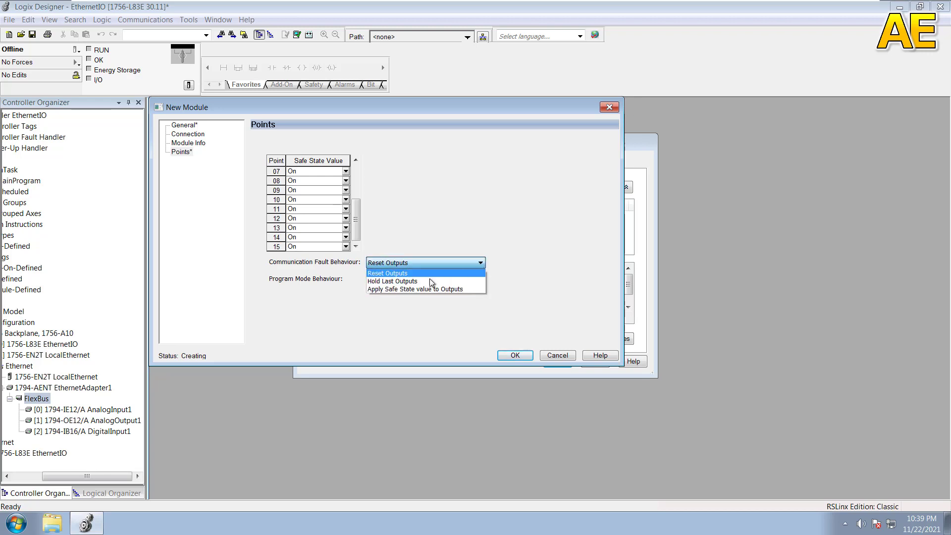
pyautogui.click(429, 282)
pyautogui.click(427, 280)
pyautogui.click(414, 299)
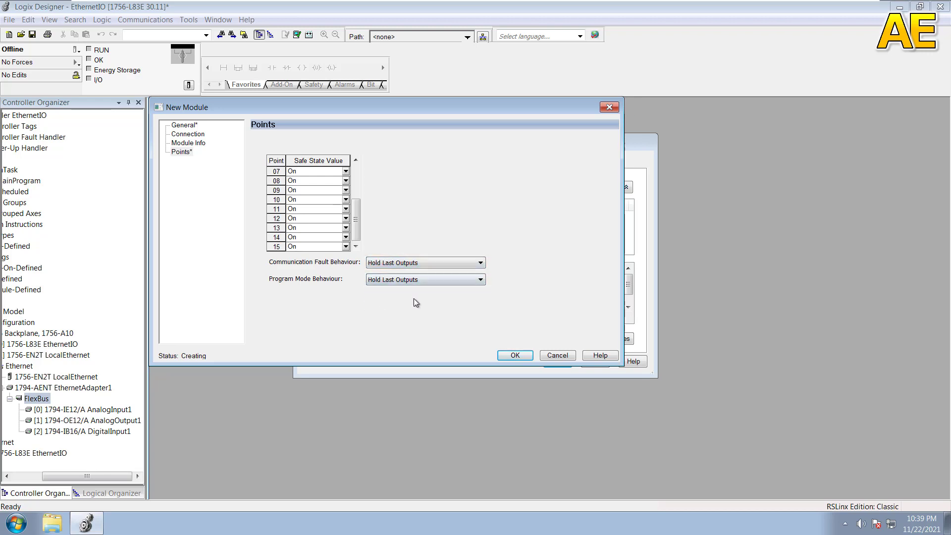
pyautogui.click(516, 356)
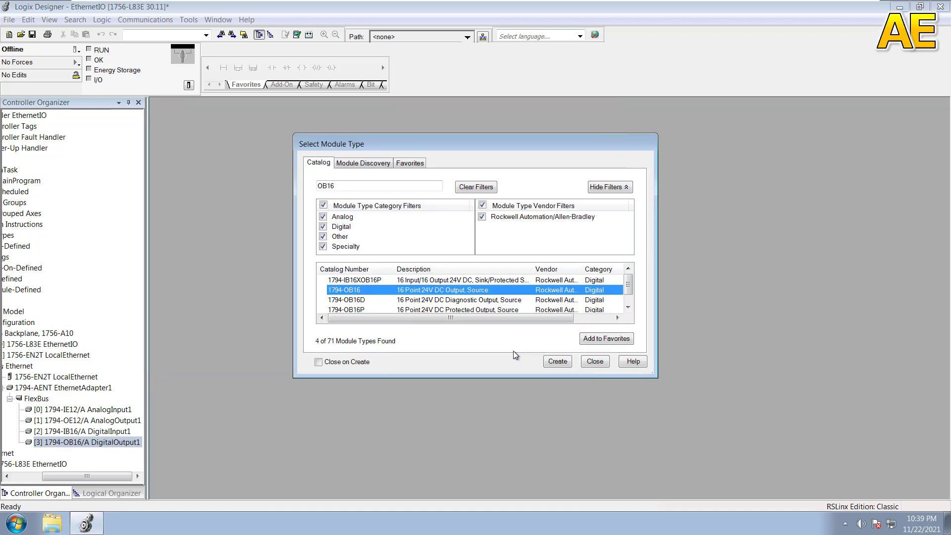
# Close the module type selection and widen the Controller Organizer to show the full project tree
pyautogui.click(590, 362)
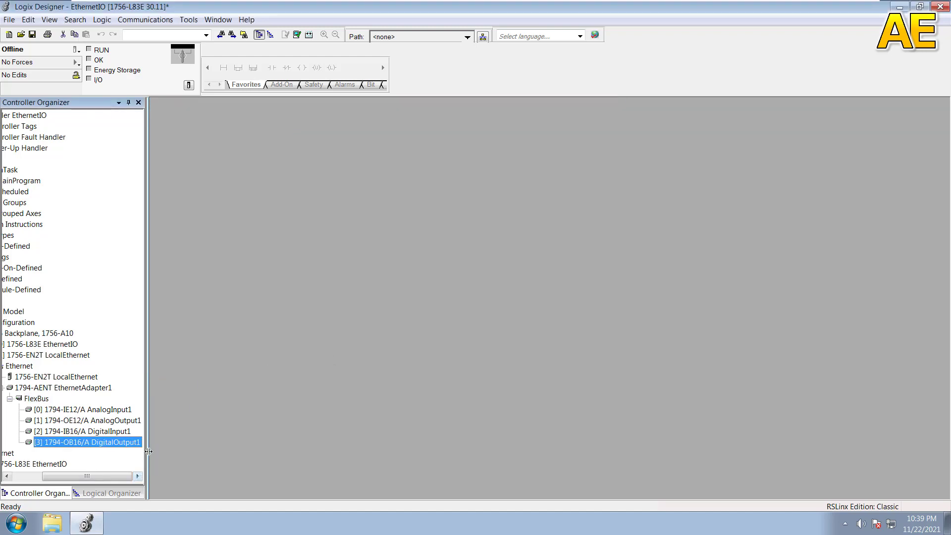
pyautogui.moveTo(147, 448); pyautogui.dragTo(259, 447)
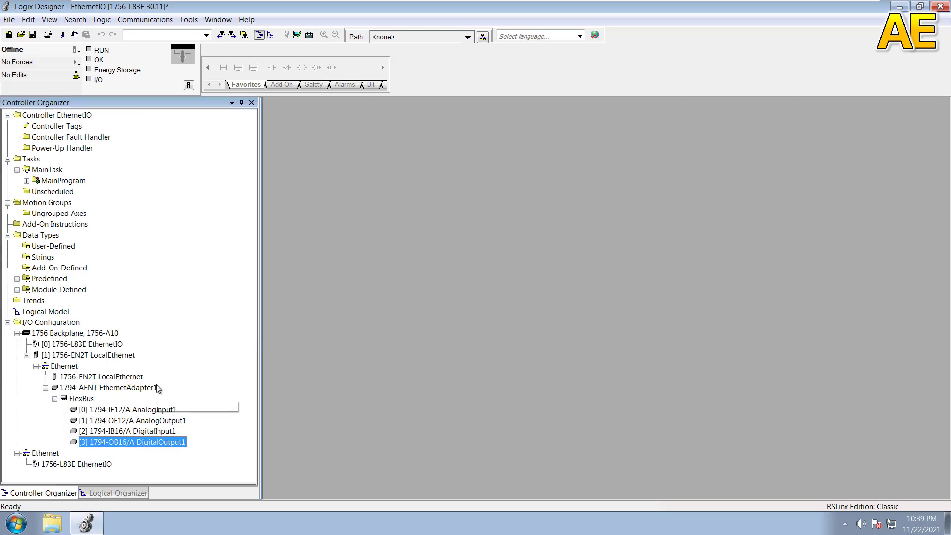